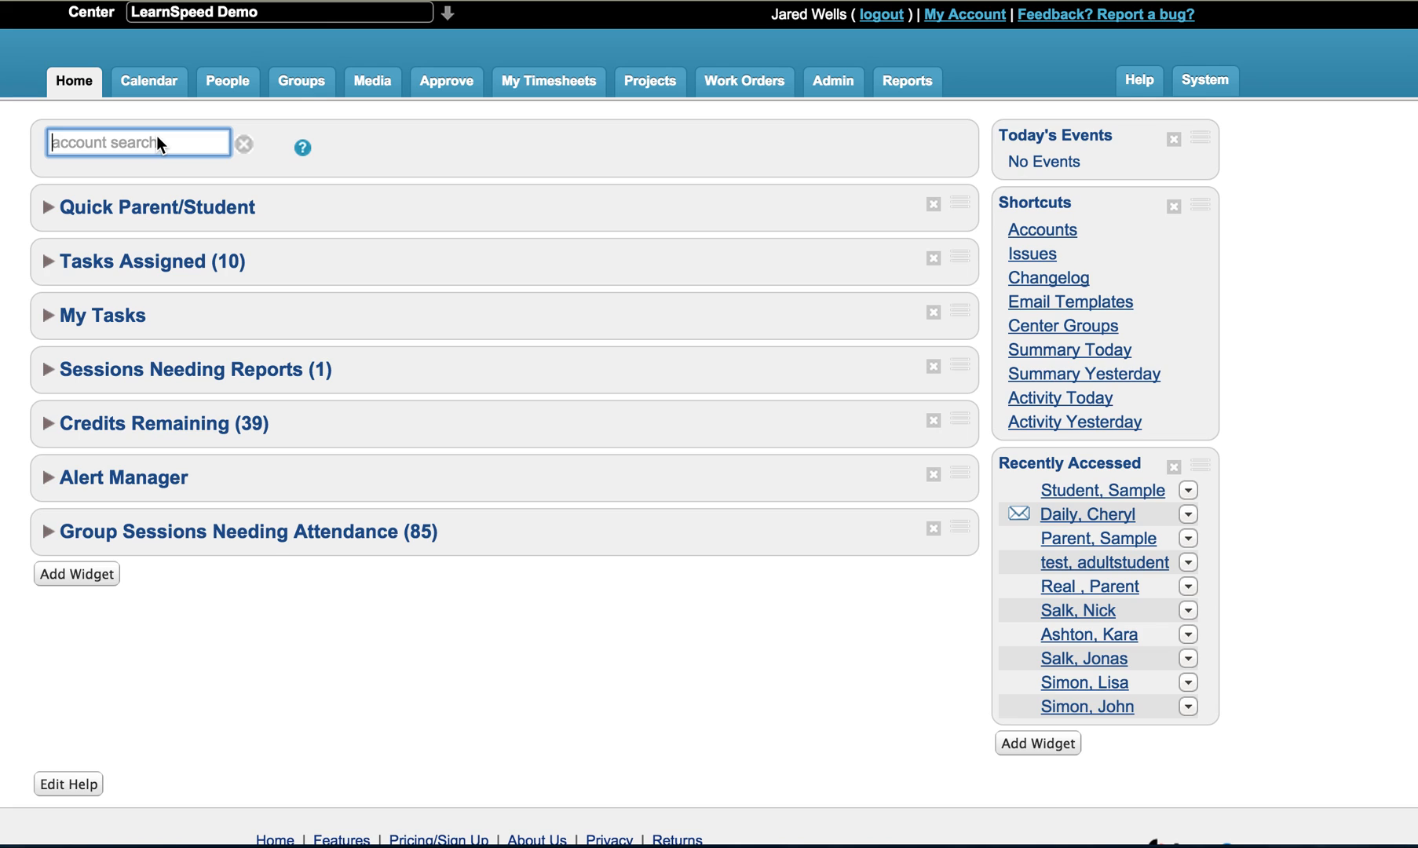
- Search the accounts for "sample" and open the sample student's record
type("sampl")
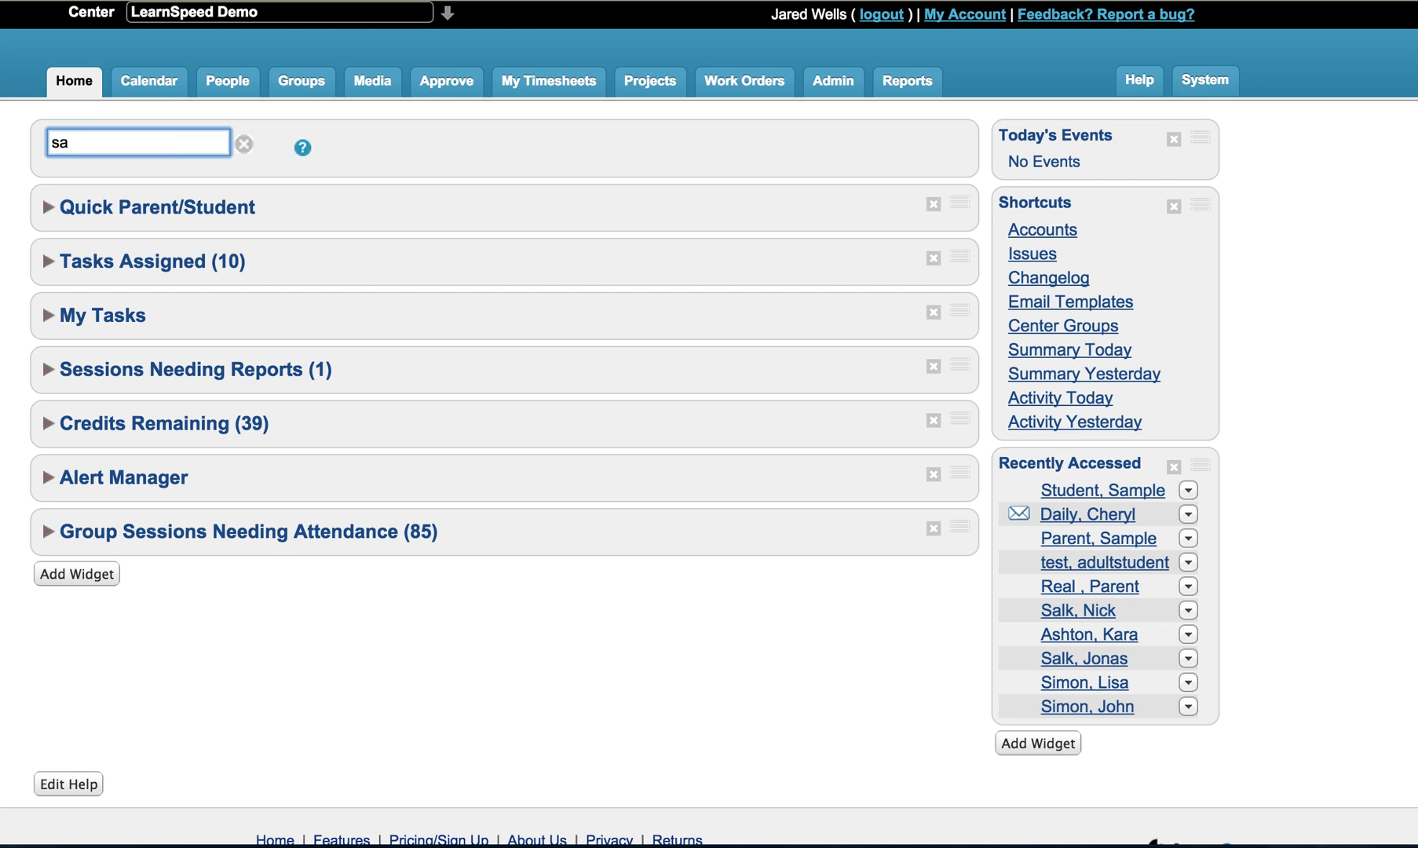
type("e")
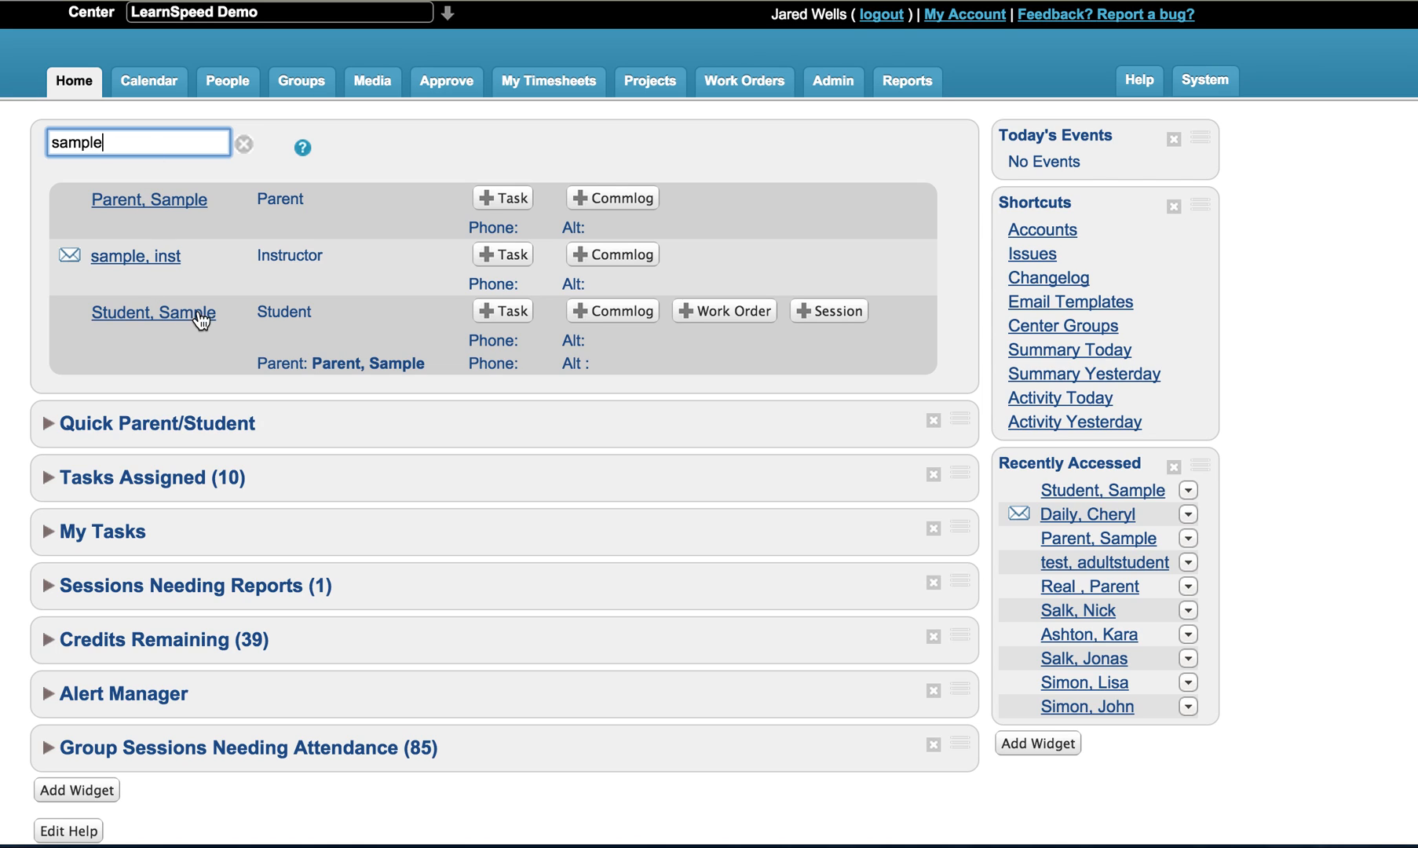
left_click(157, 312)
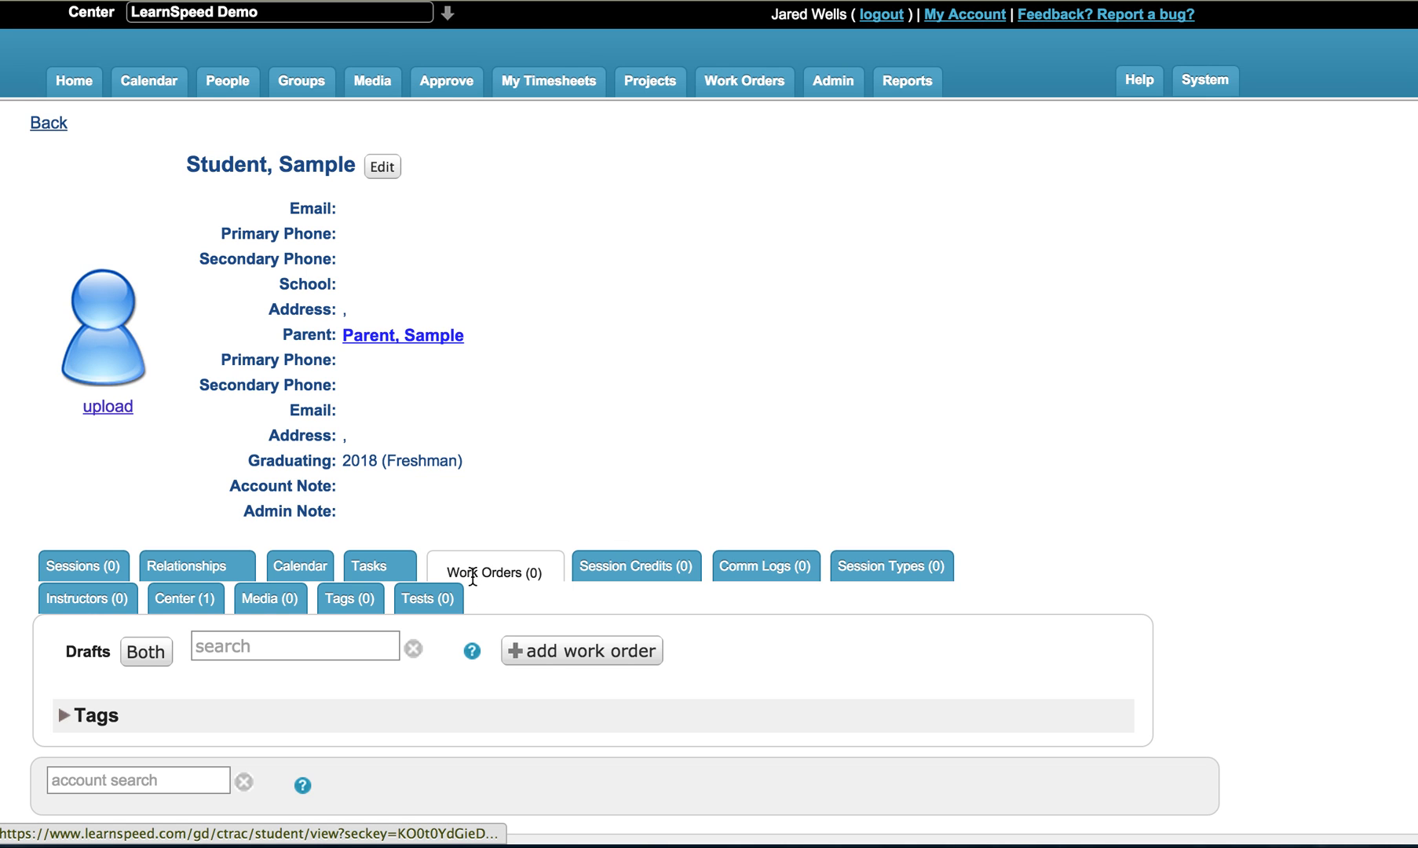
- Add a work order for the student and name it SAT Prep
left_click(553, 659)
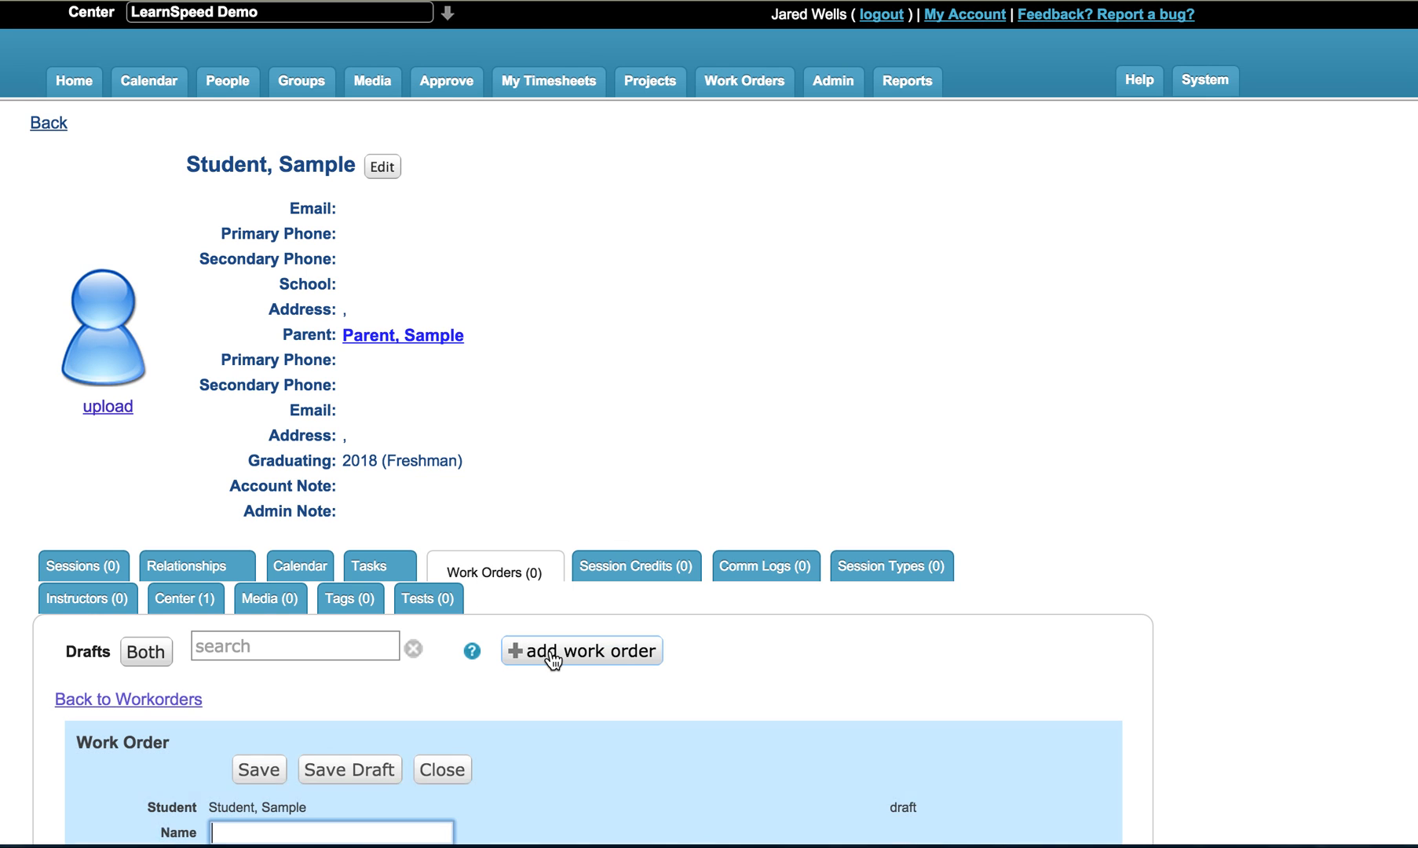
scroll(551, 653, "down", 7)
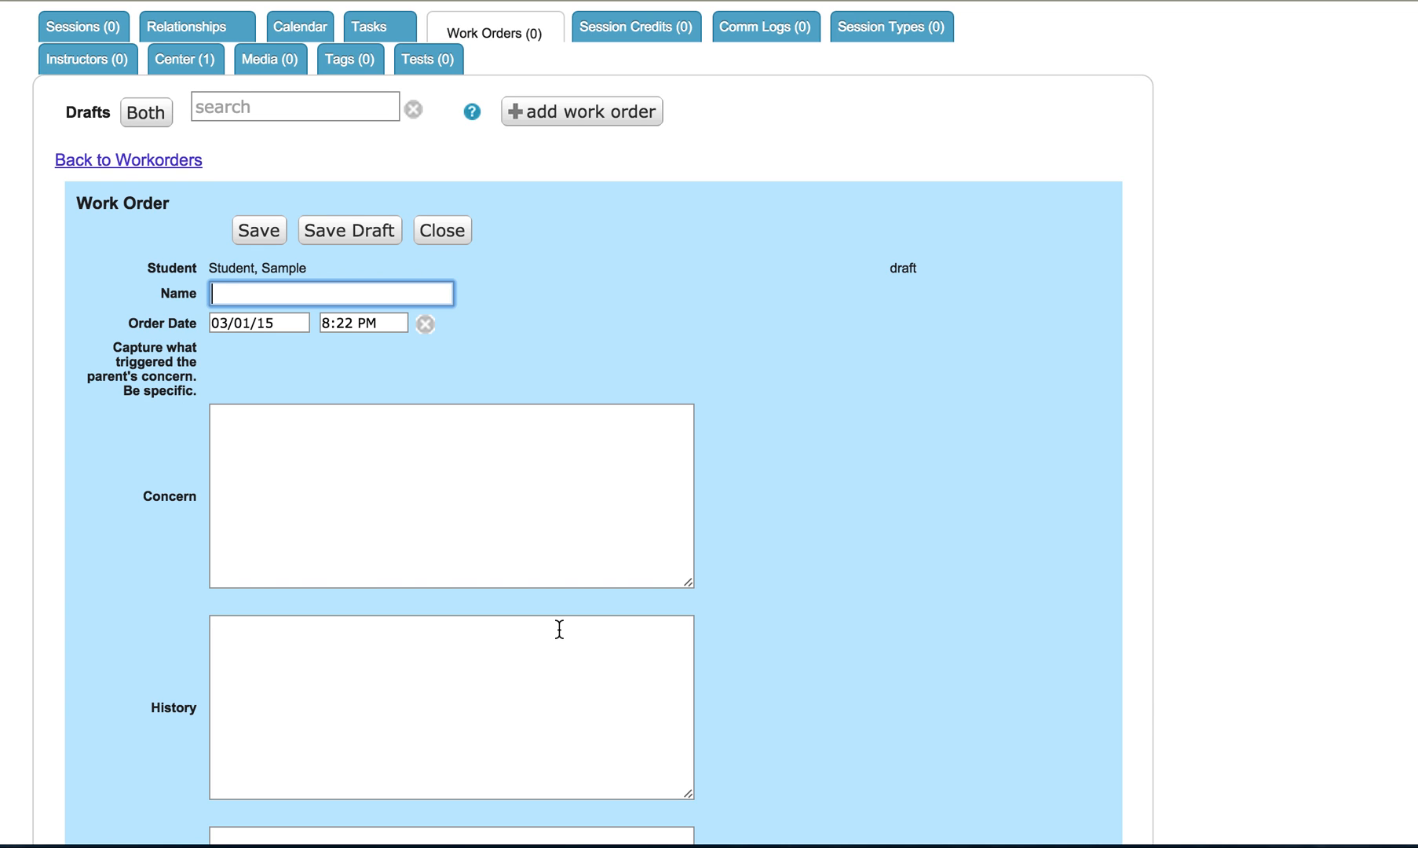
type("SAT Prep")
left_click(437, 516)
scroll(438, 516, "down", 2)
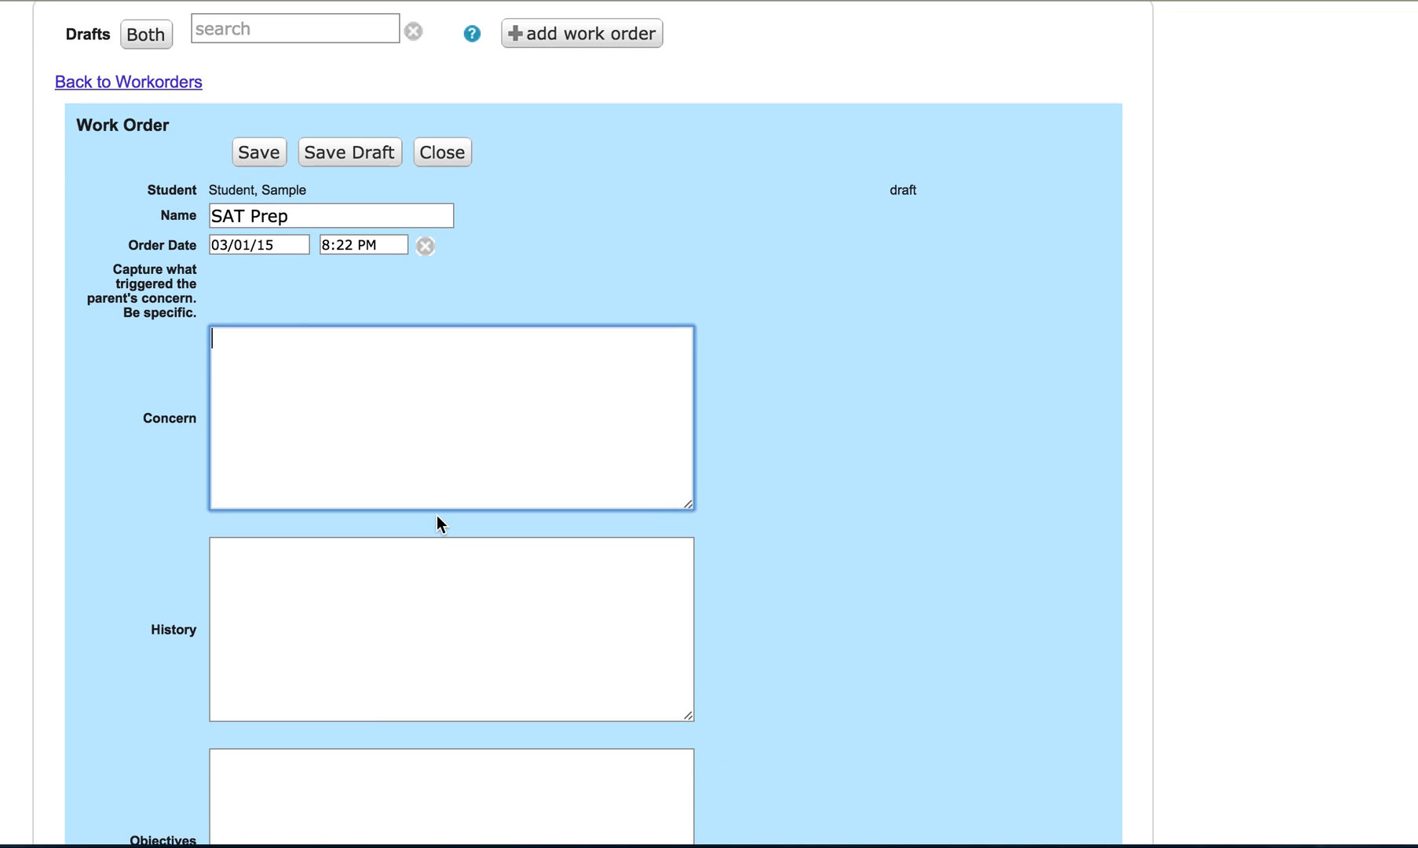
- Rename the new work order as Algebra Support
scroll(398, 691, "down", 4)
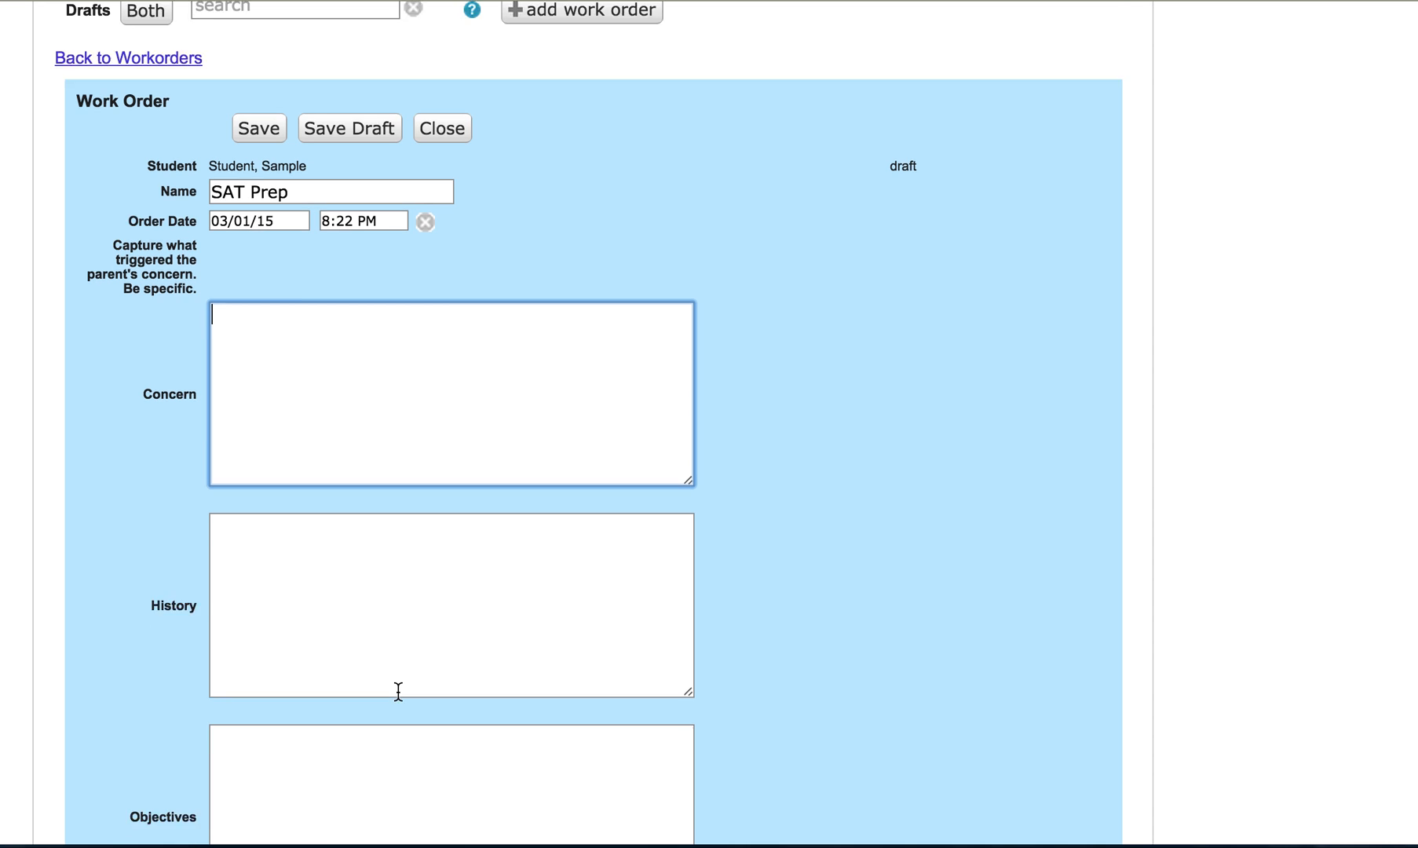
scroll(398, 691, "down", 7)
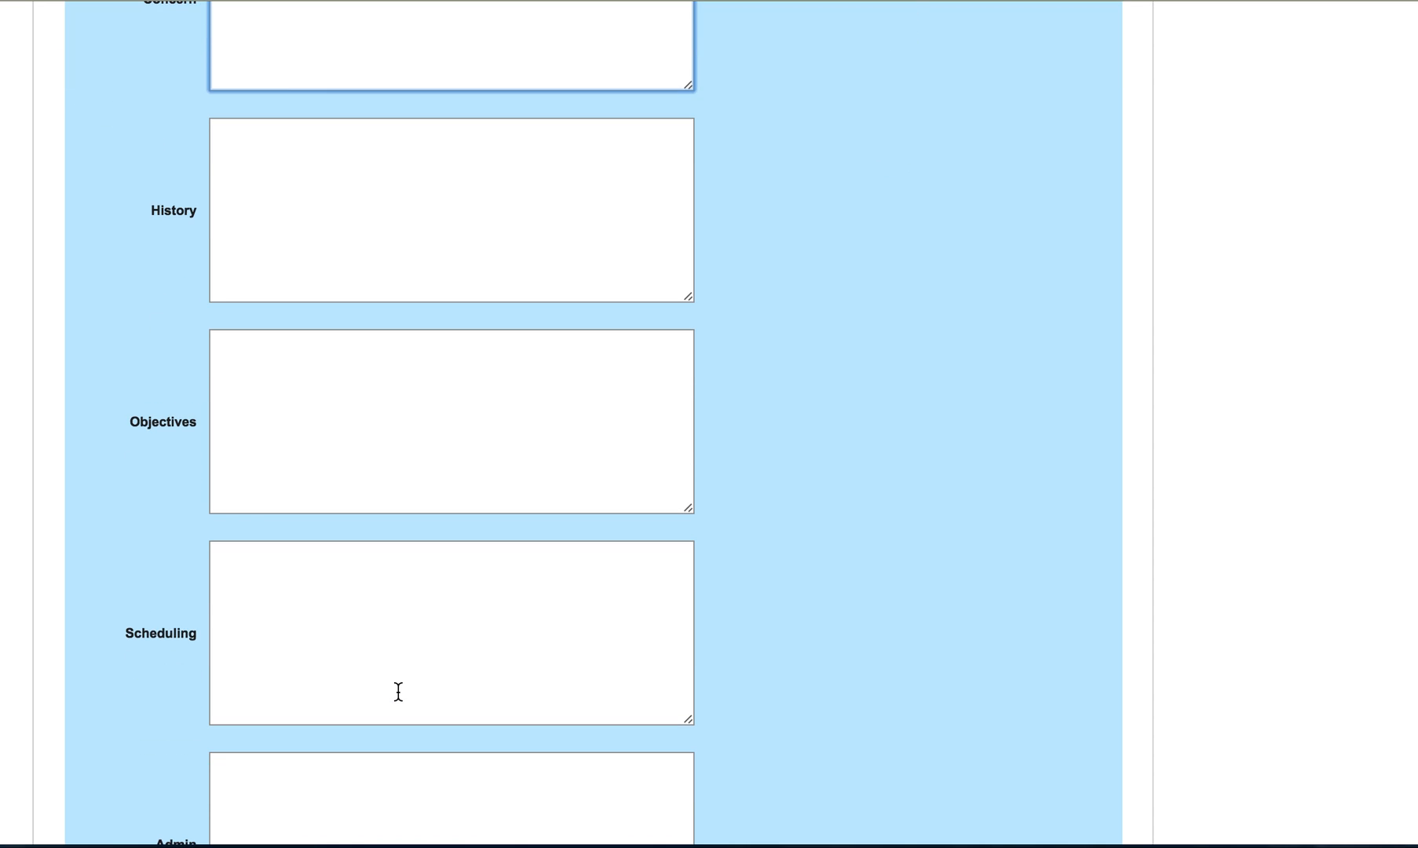
scroll(398, 691, "down", 4)
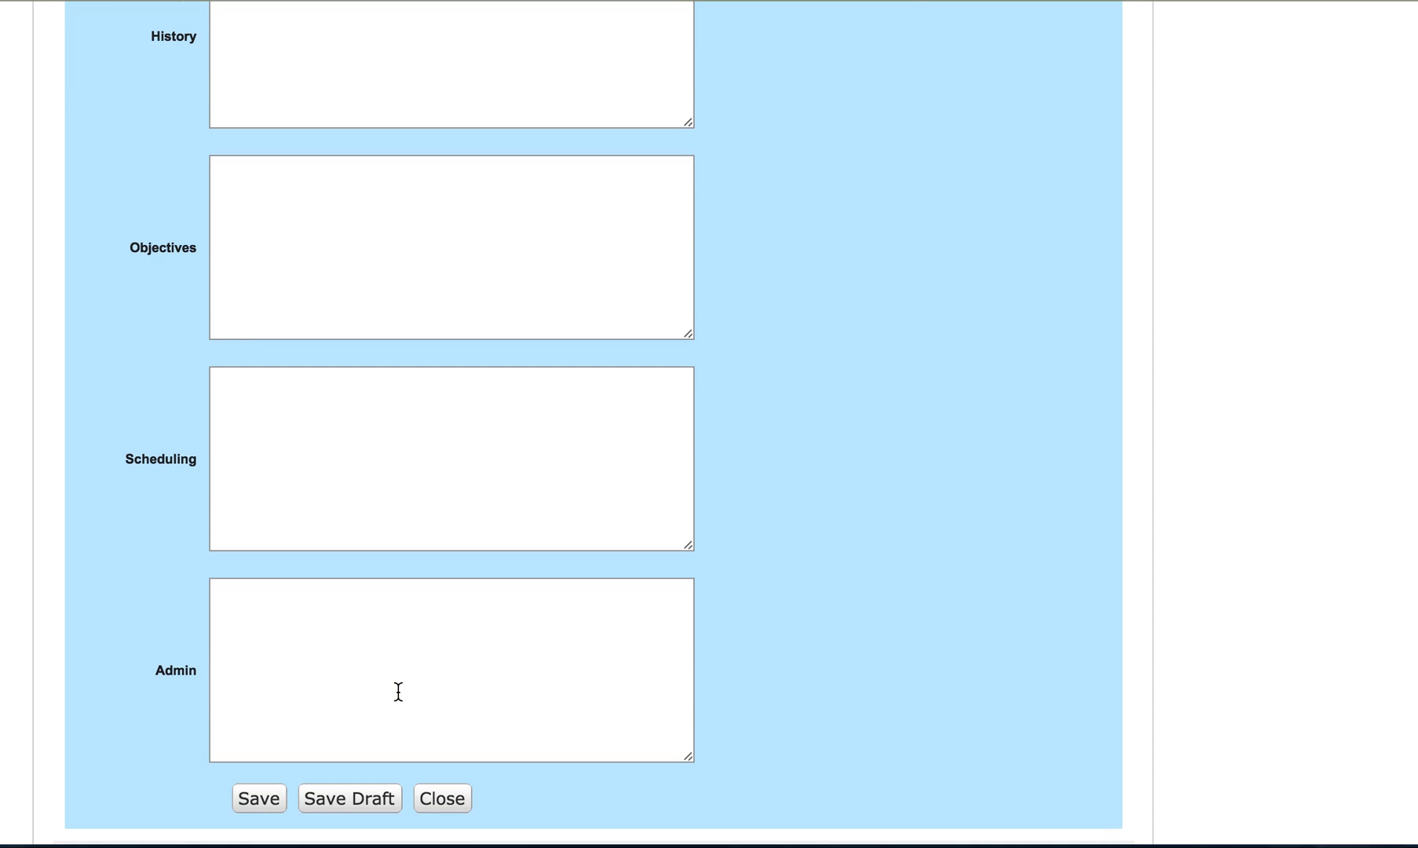
scroll(398, 691, "up", 17)
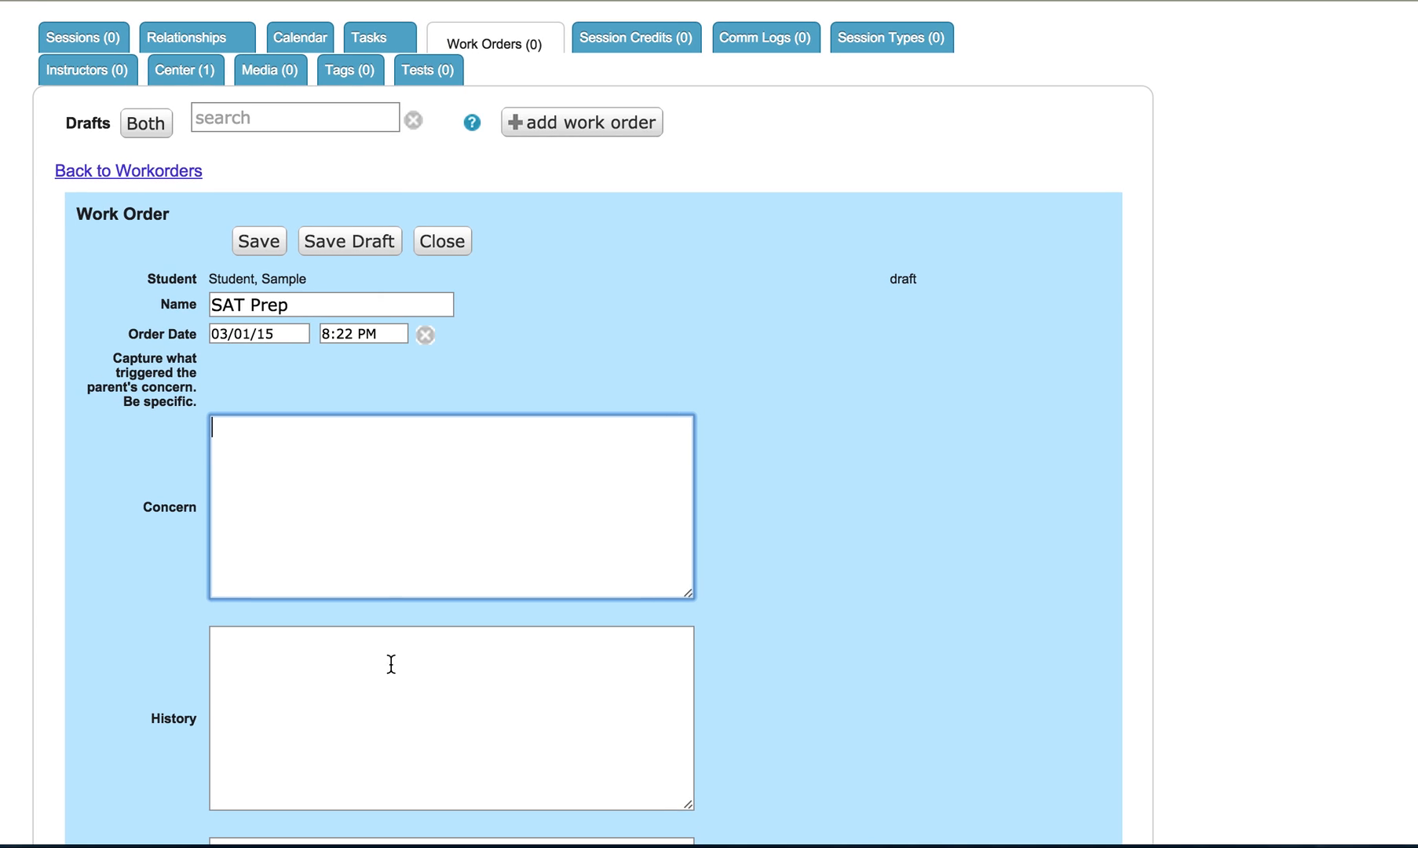
left_click_drag(287, 306, 172, 277)
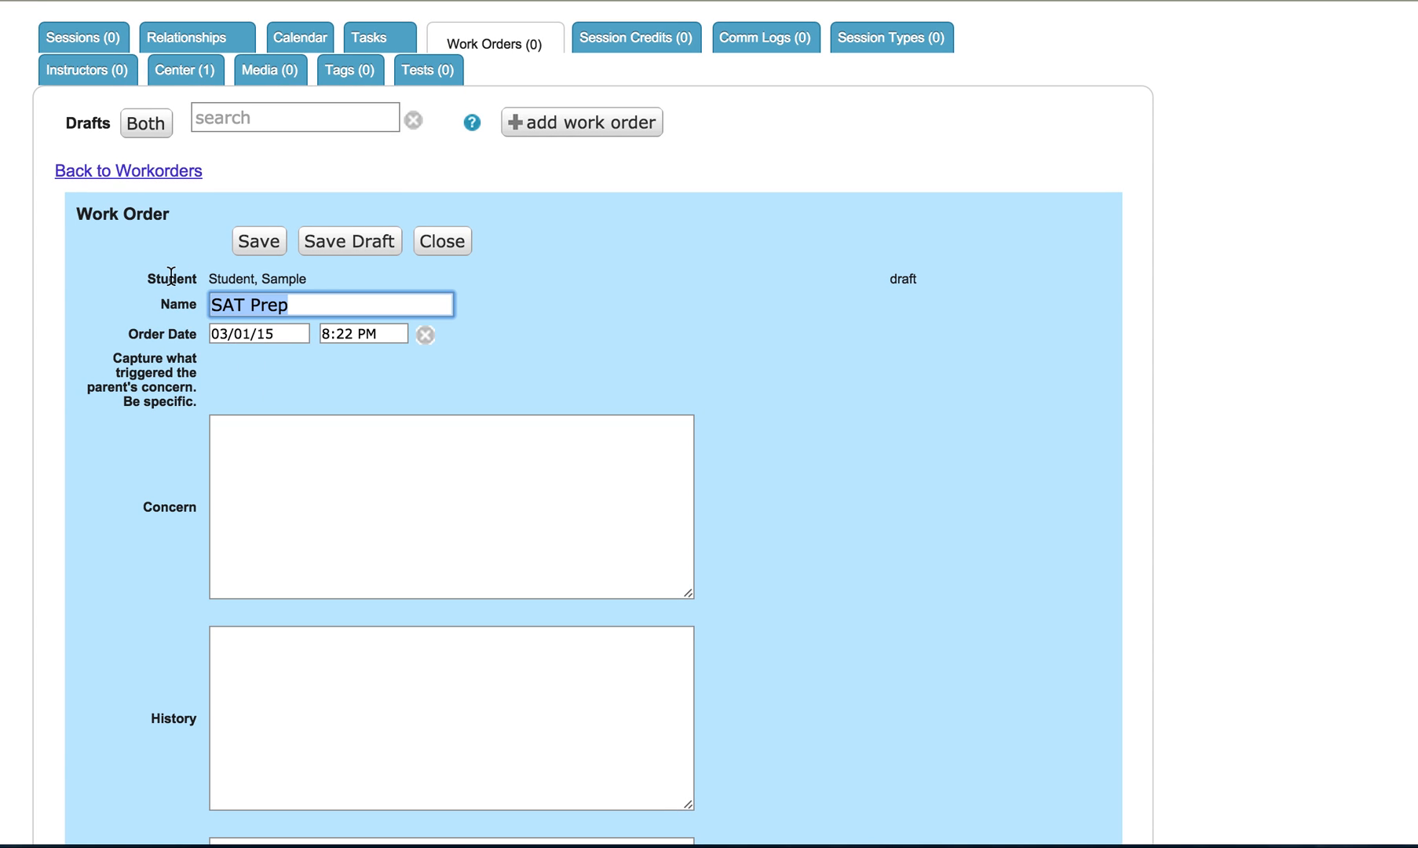
type("Algebra")
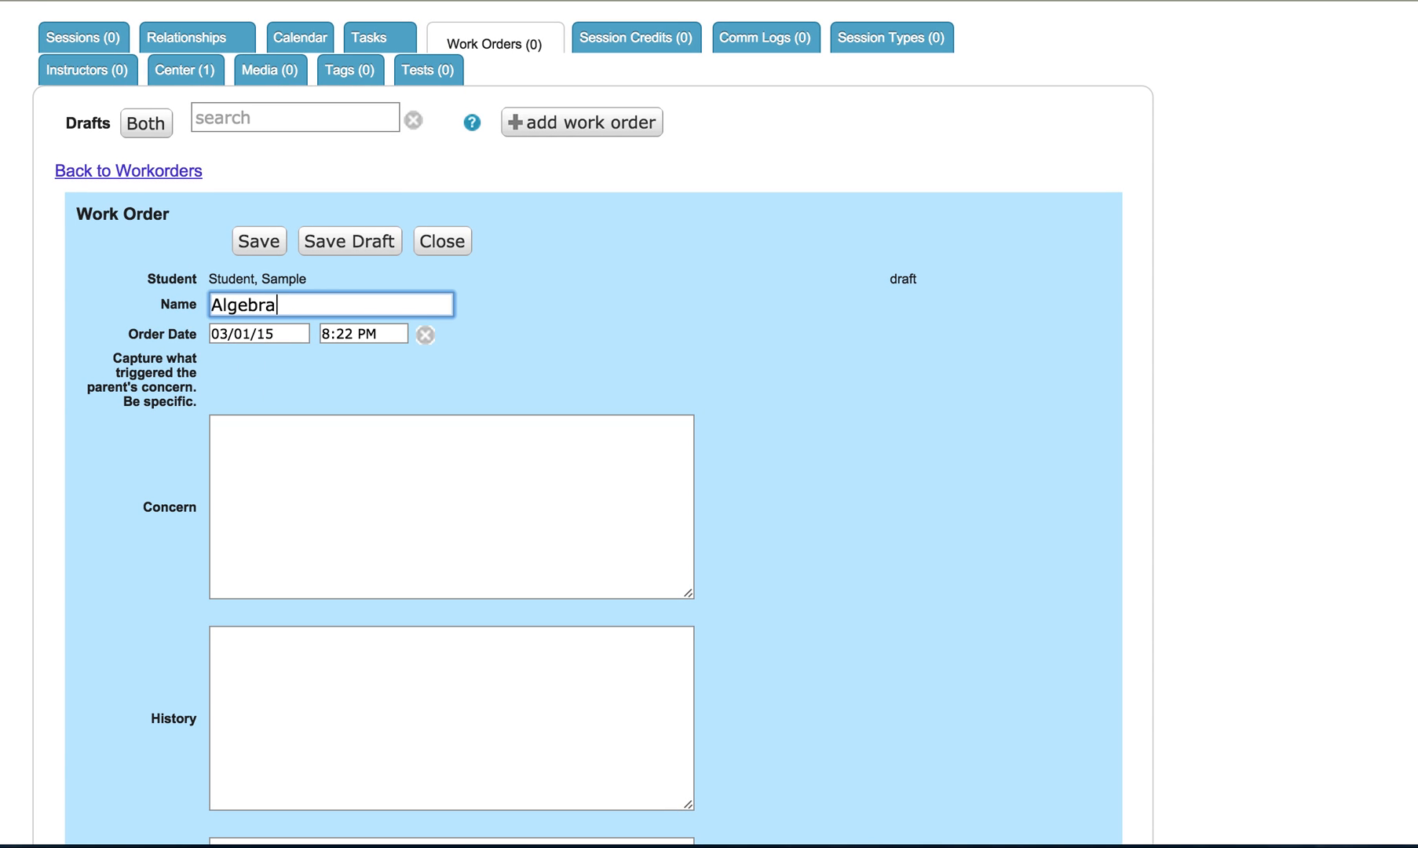
type(" Support")
- Save the Algebra Support work order first as a draft, then as a final work order
scroll(403, 662, "down", 4)
scroll(402, 666, "up", 3)
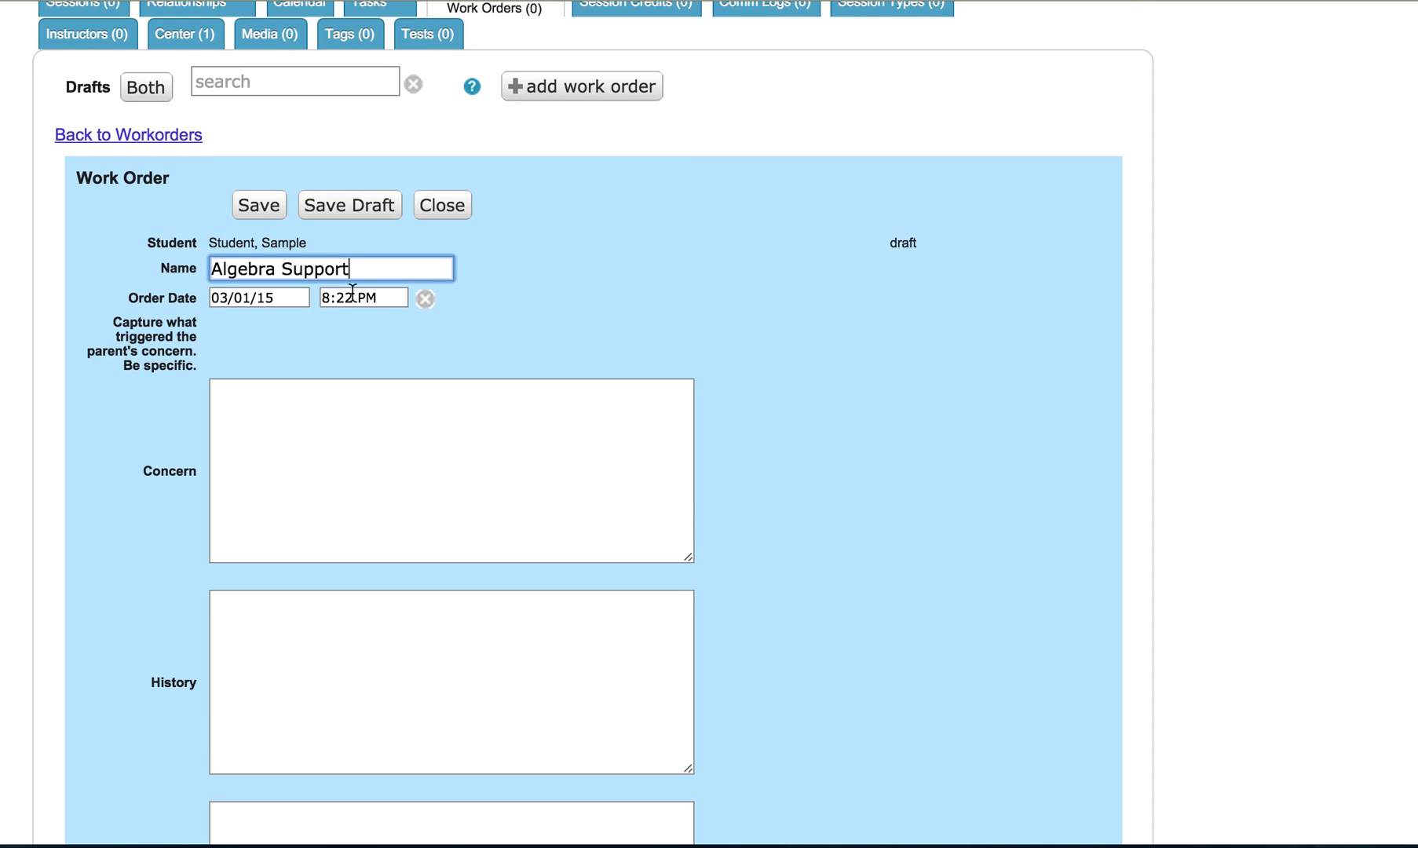
left_click(380, 207)
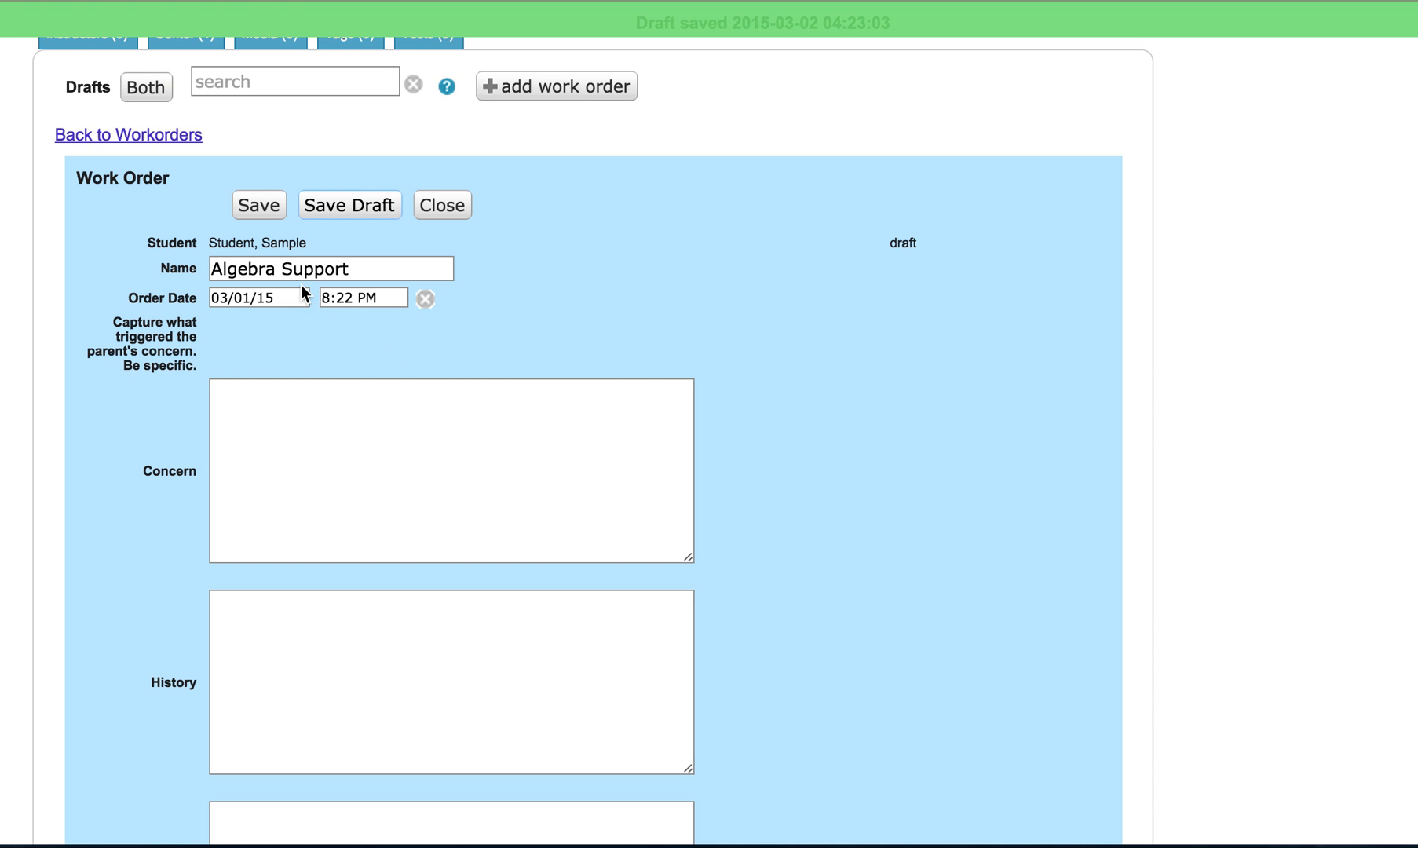
left_click(268, 207)
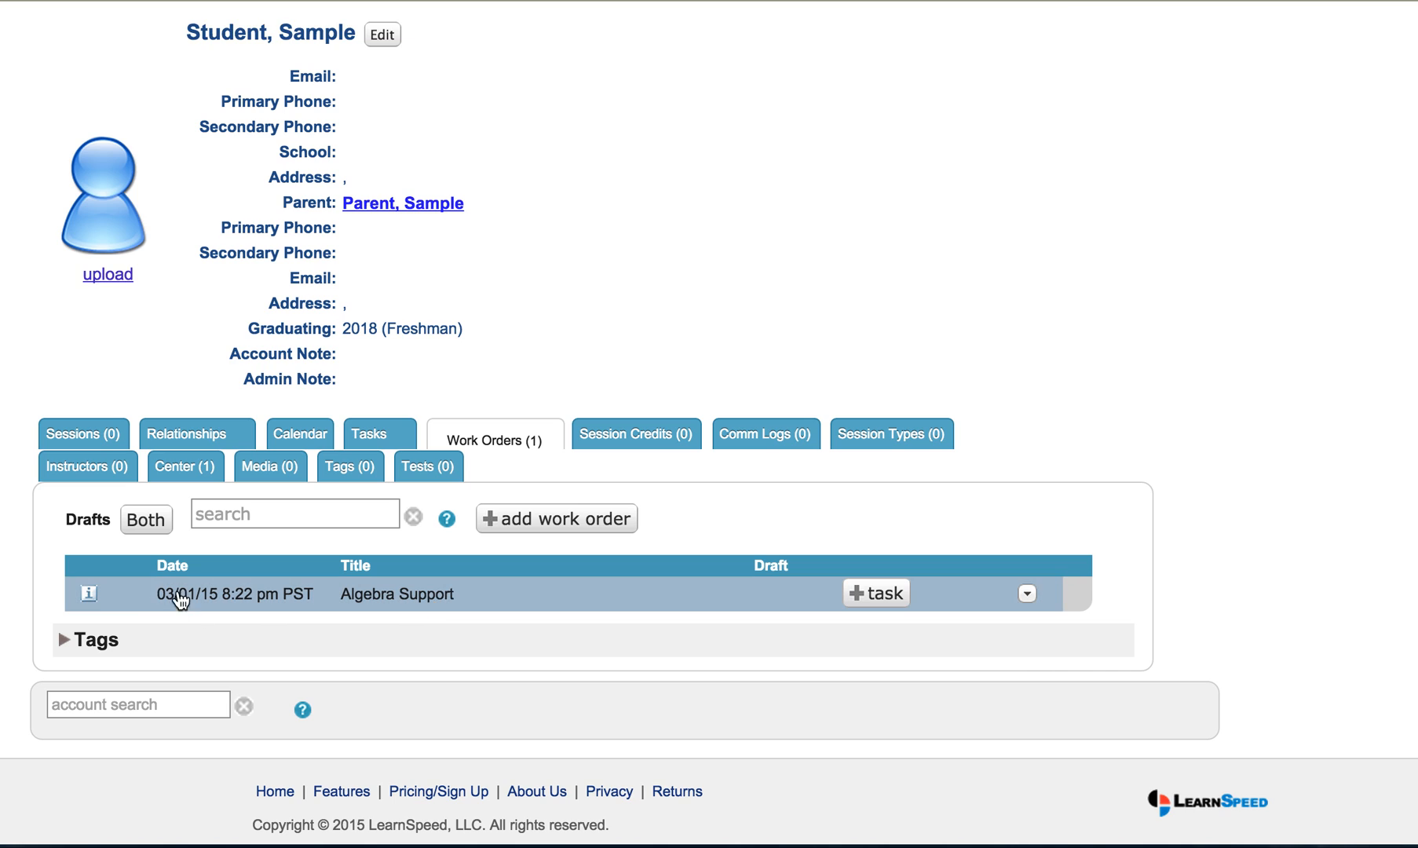
- Download the Algebra Support work order from the student's work orders
mouse_move(94, 601)
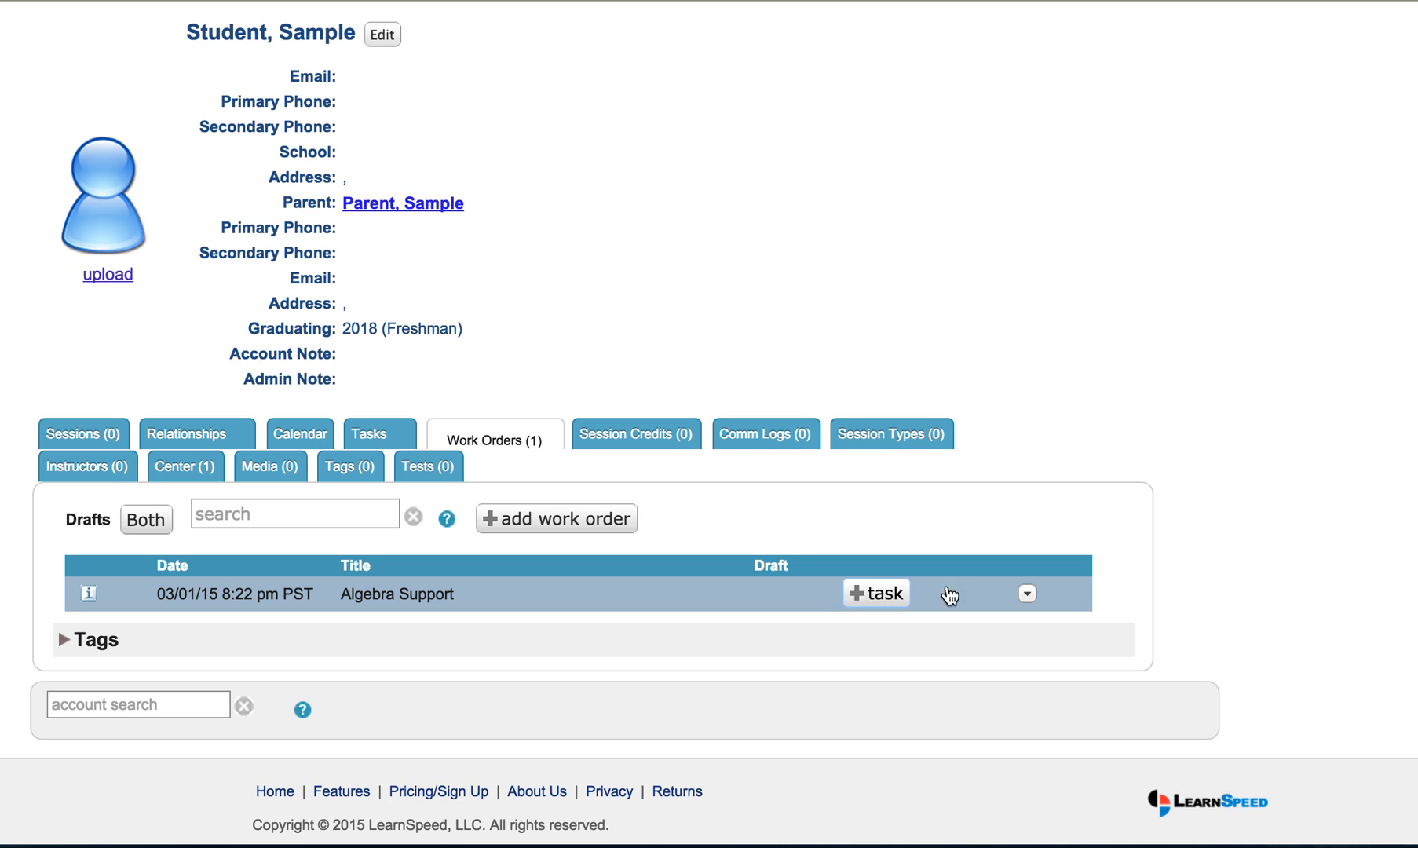
left_click(1027, 595)
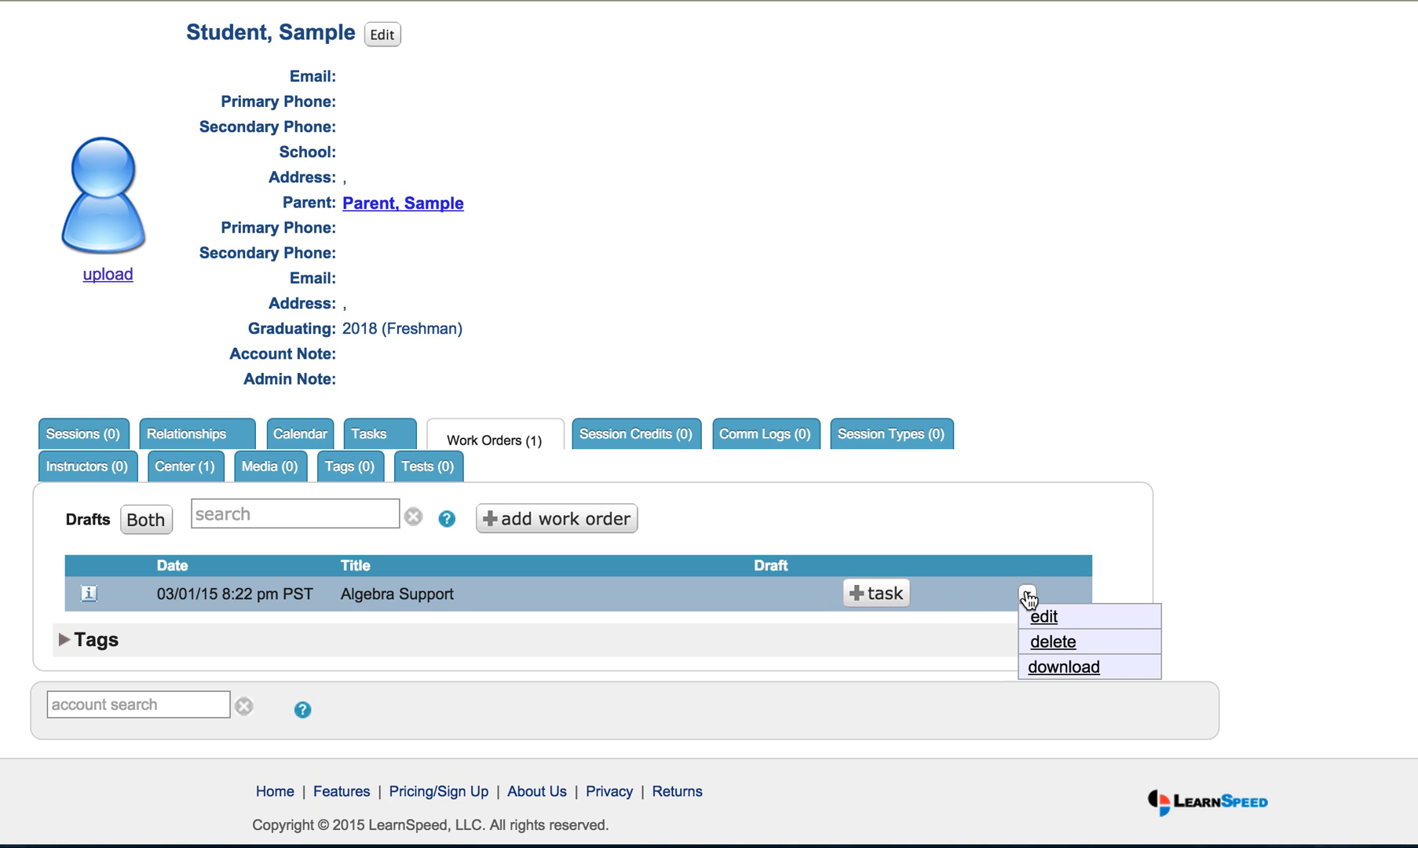
left_click(1054, 668)
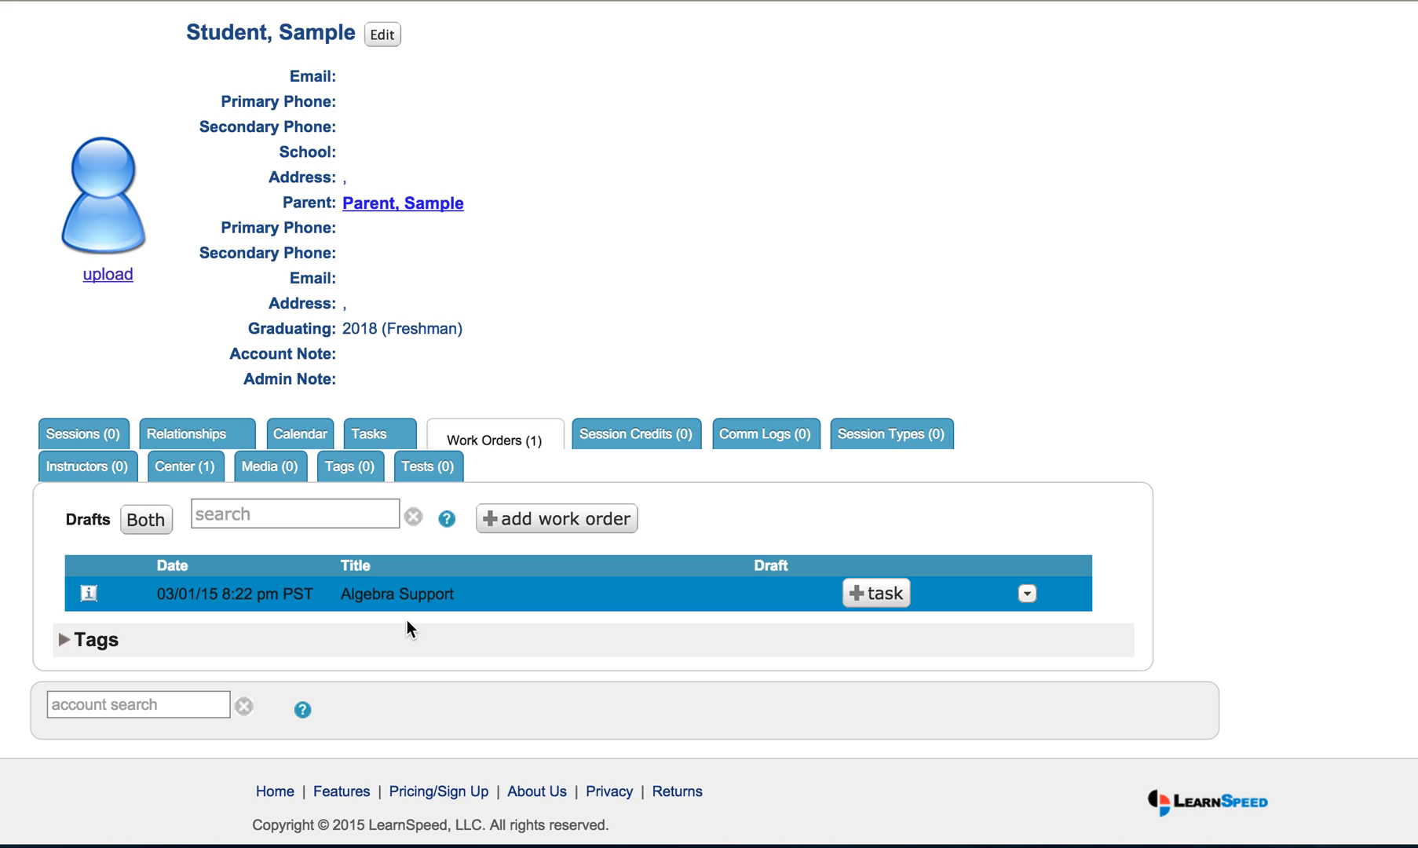
- Start adding a session type to the student's record and choose Private as the type
left_click(902, 445)
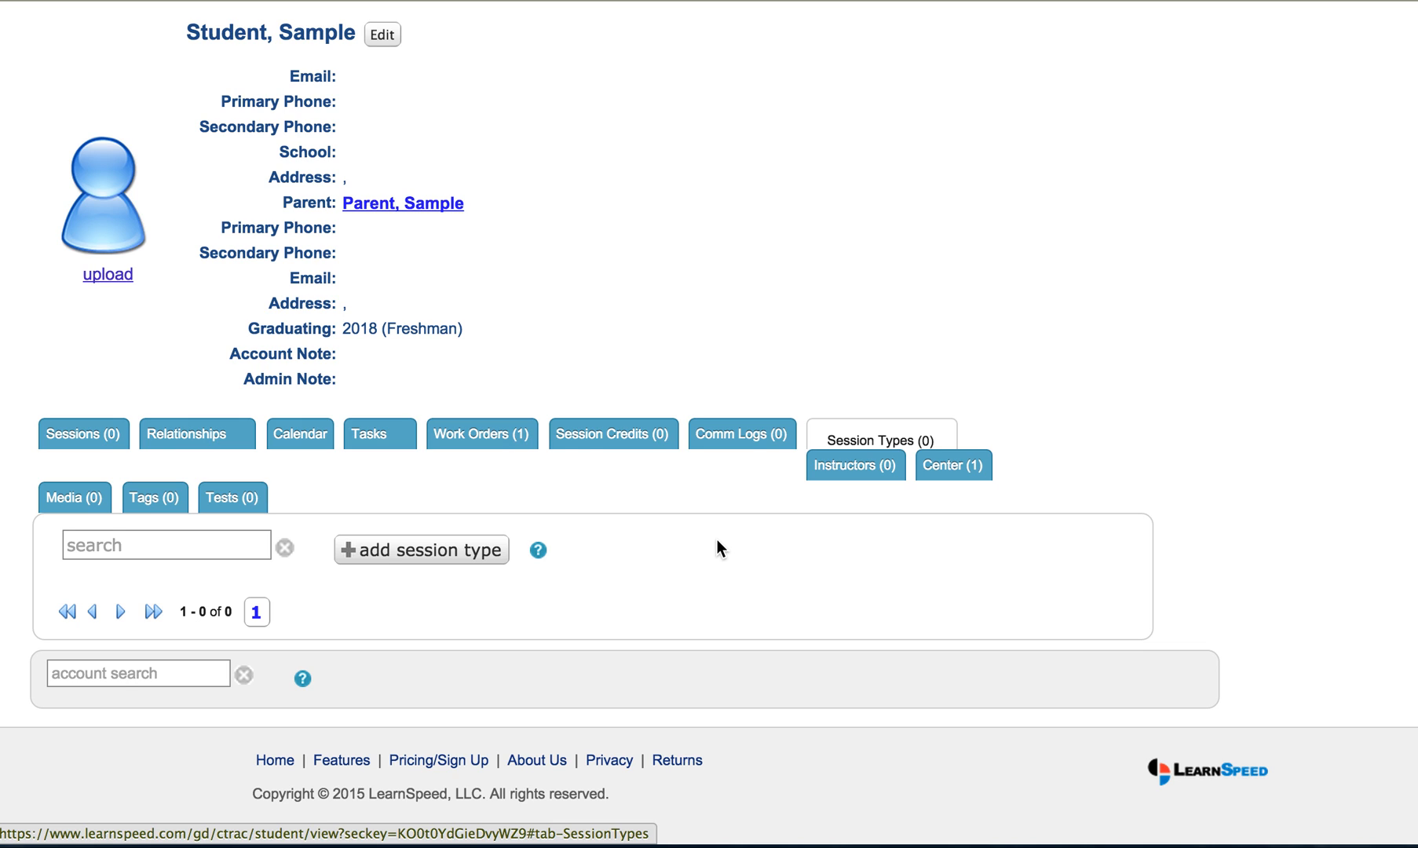
left_click(470, 562)
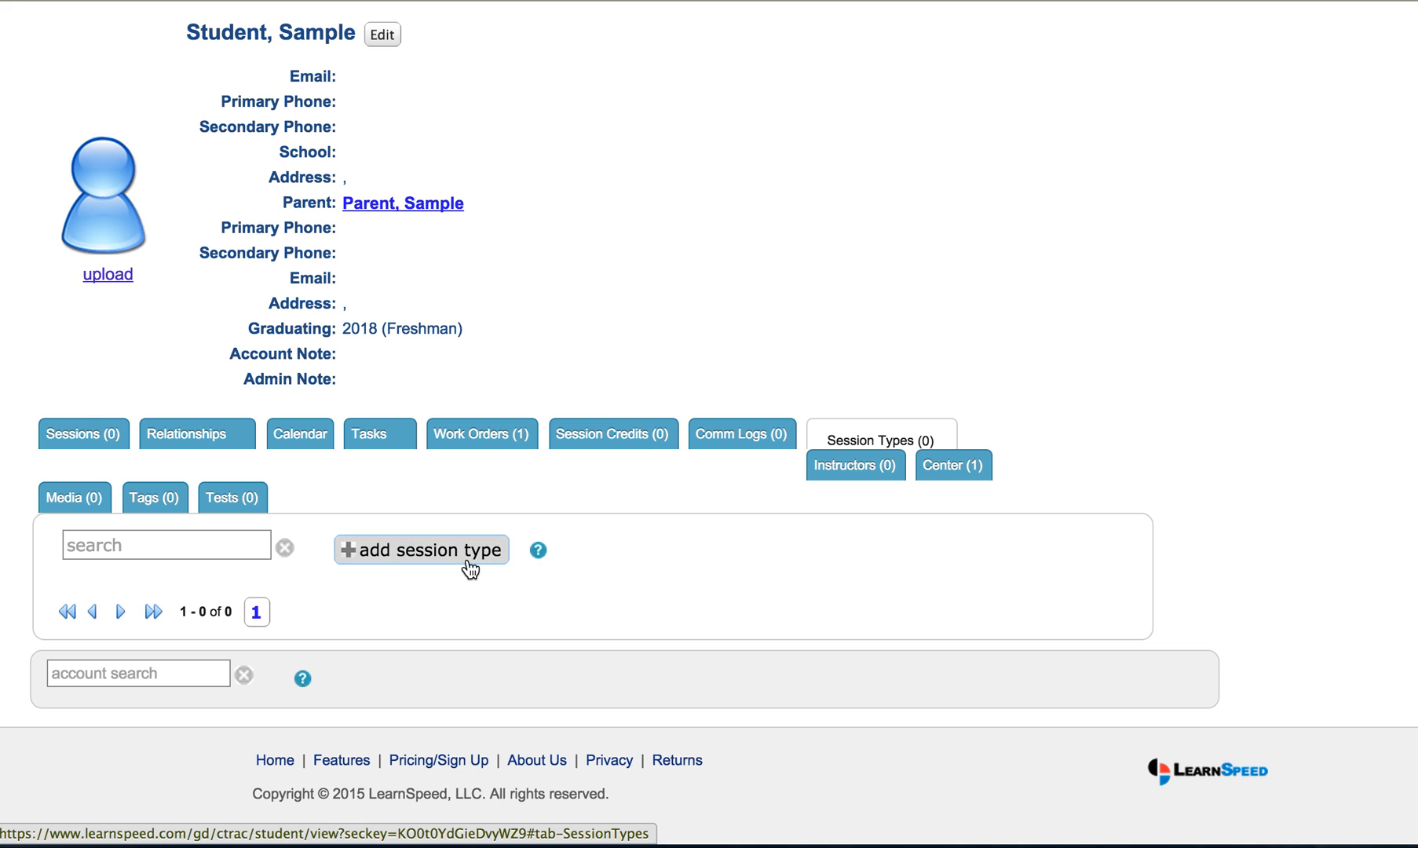
scroll(656, 696, "down", 3)
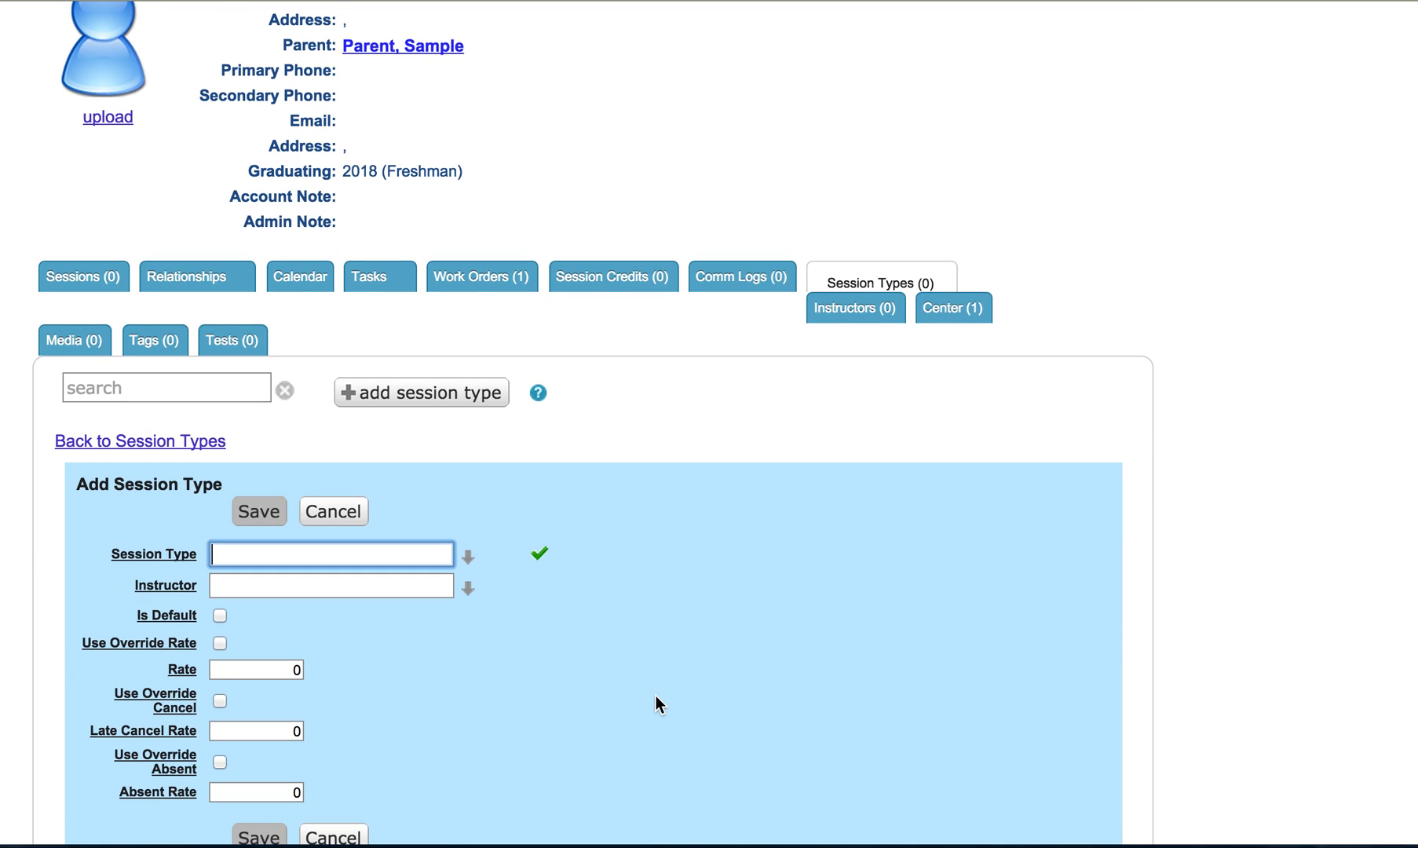
type("private")
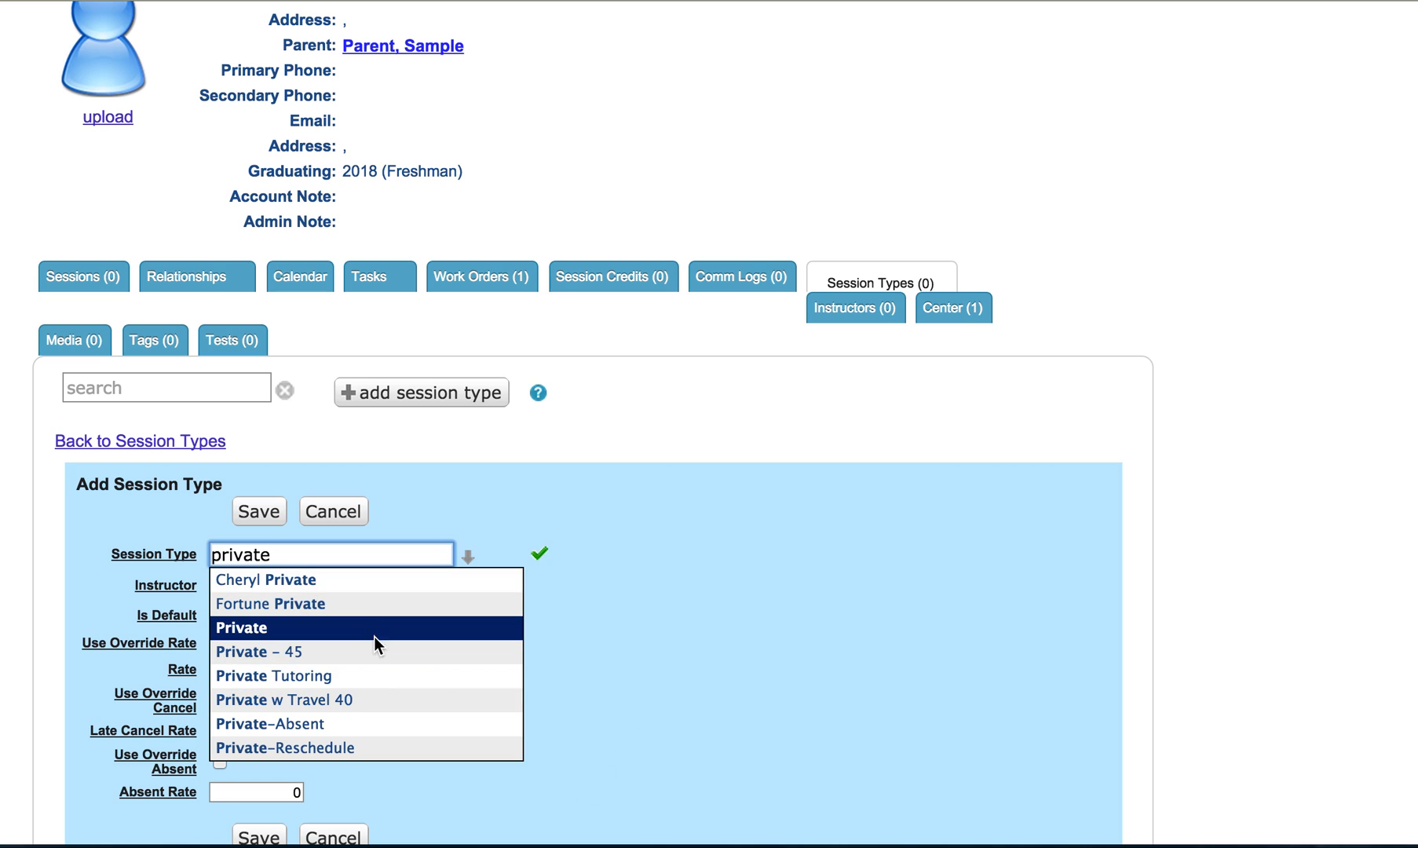
left_click(372, 627)
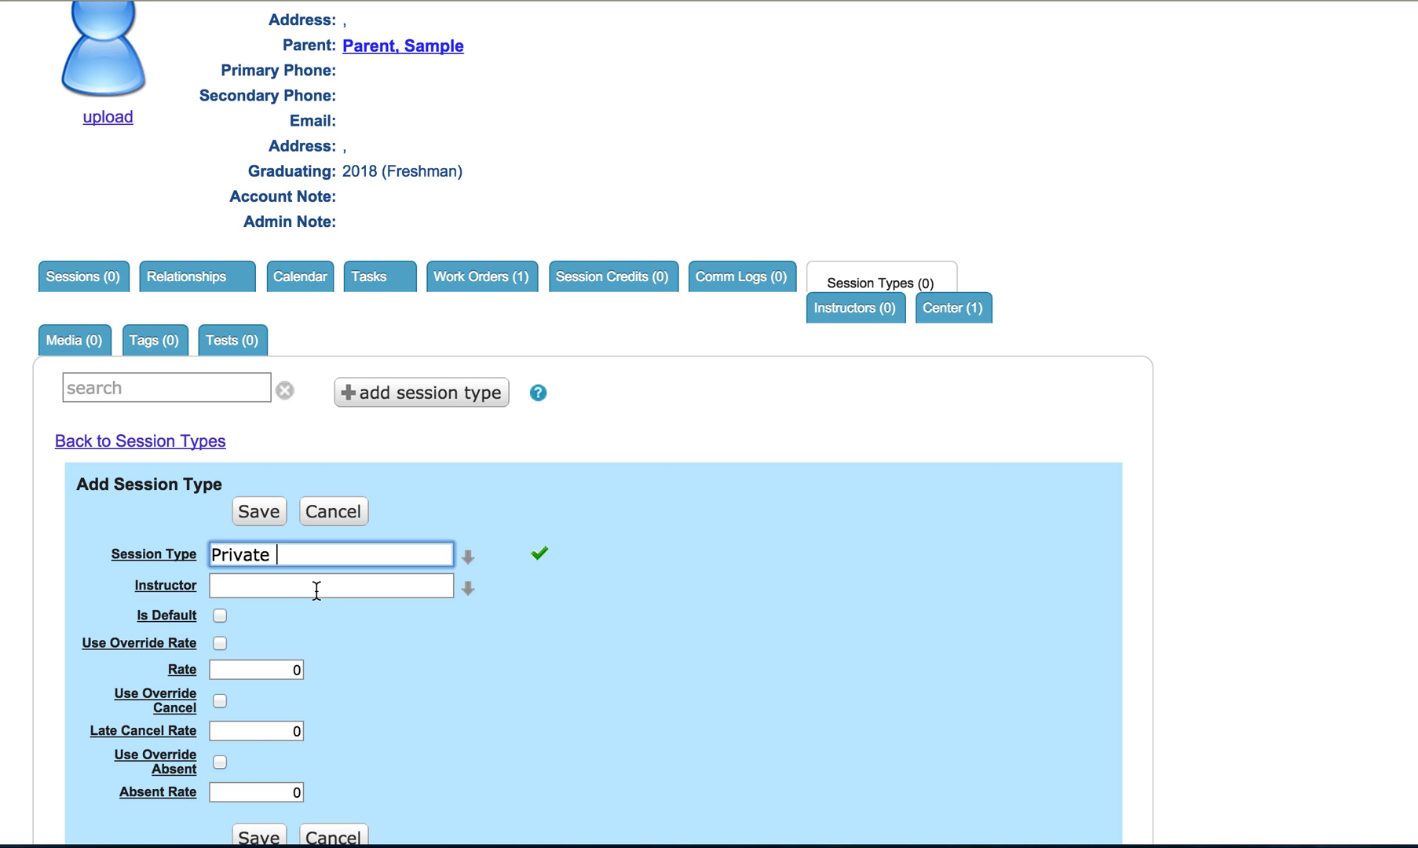
- Enable the override rate for the Private session type and save it to the student's record
scroll(316, 590, "down", 2)
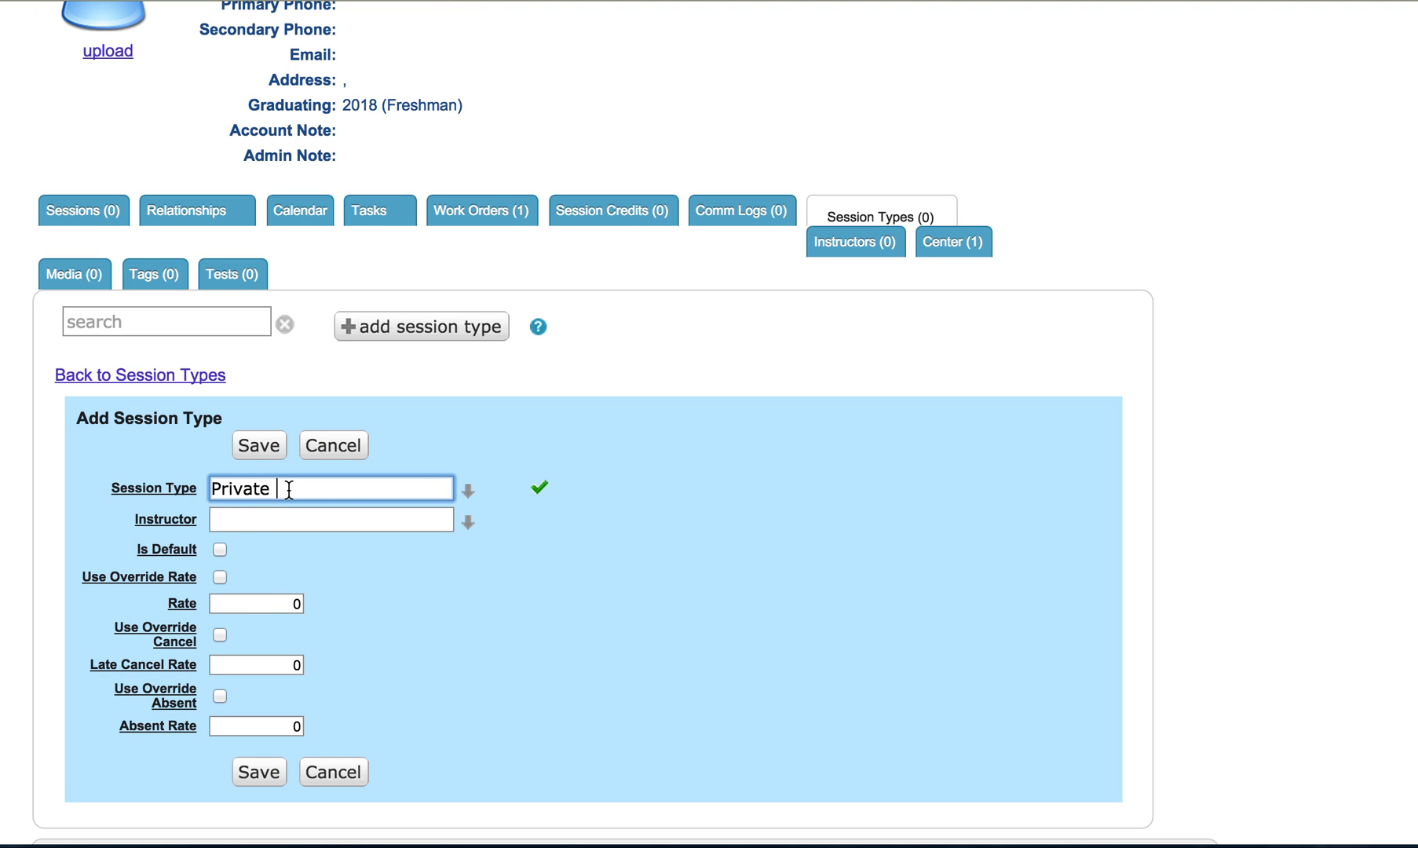
scroll(289, 491, "up", 5)
scroll(286, 488, "up", 3)
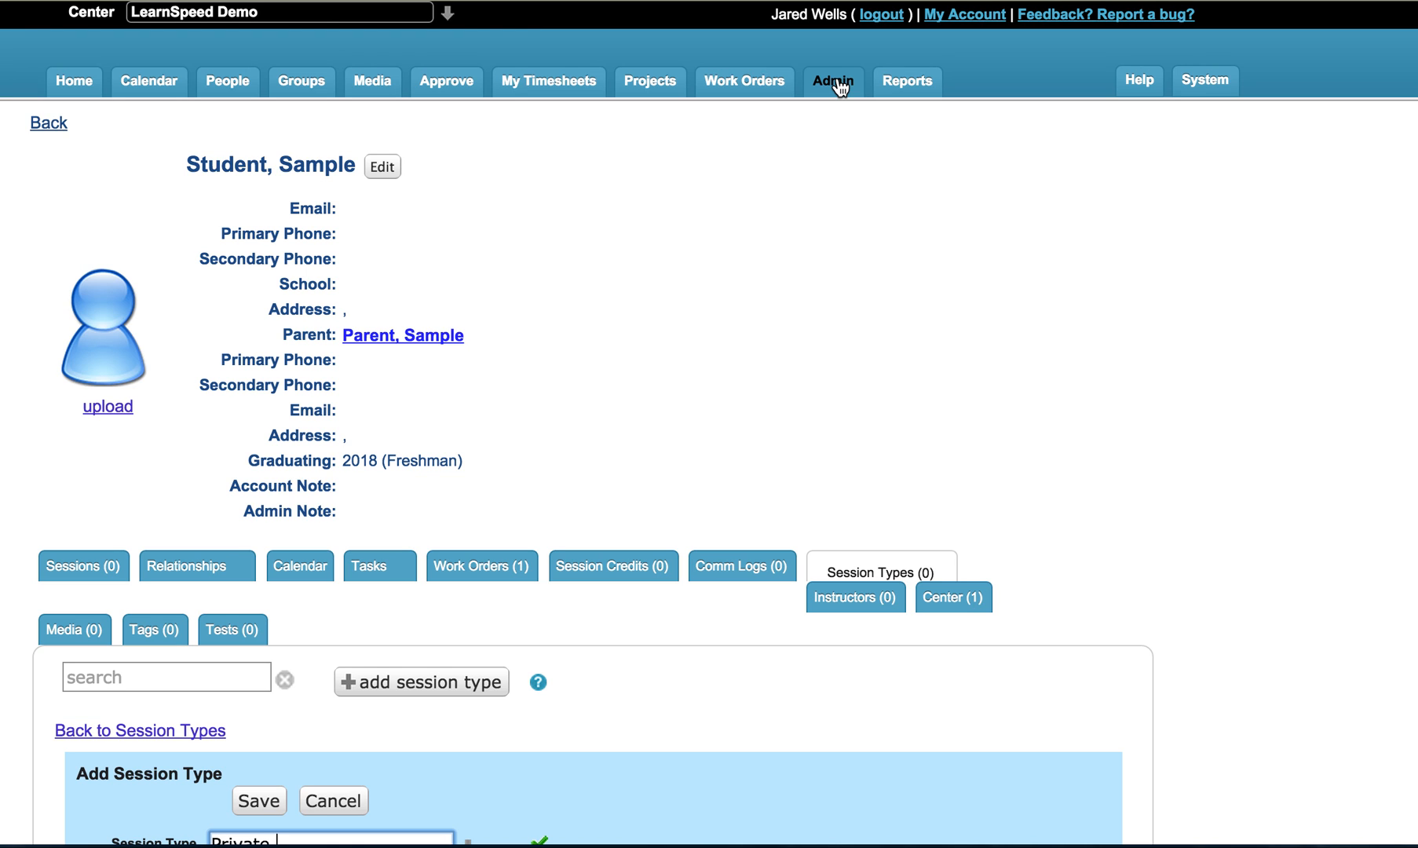
scroll(688, 376, "down", 7)
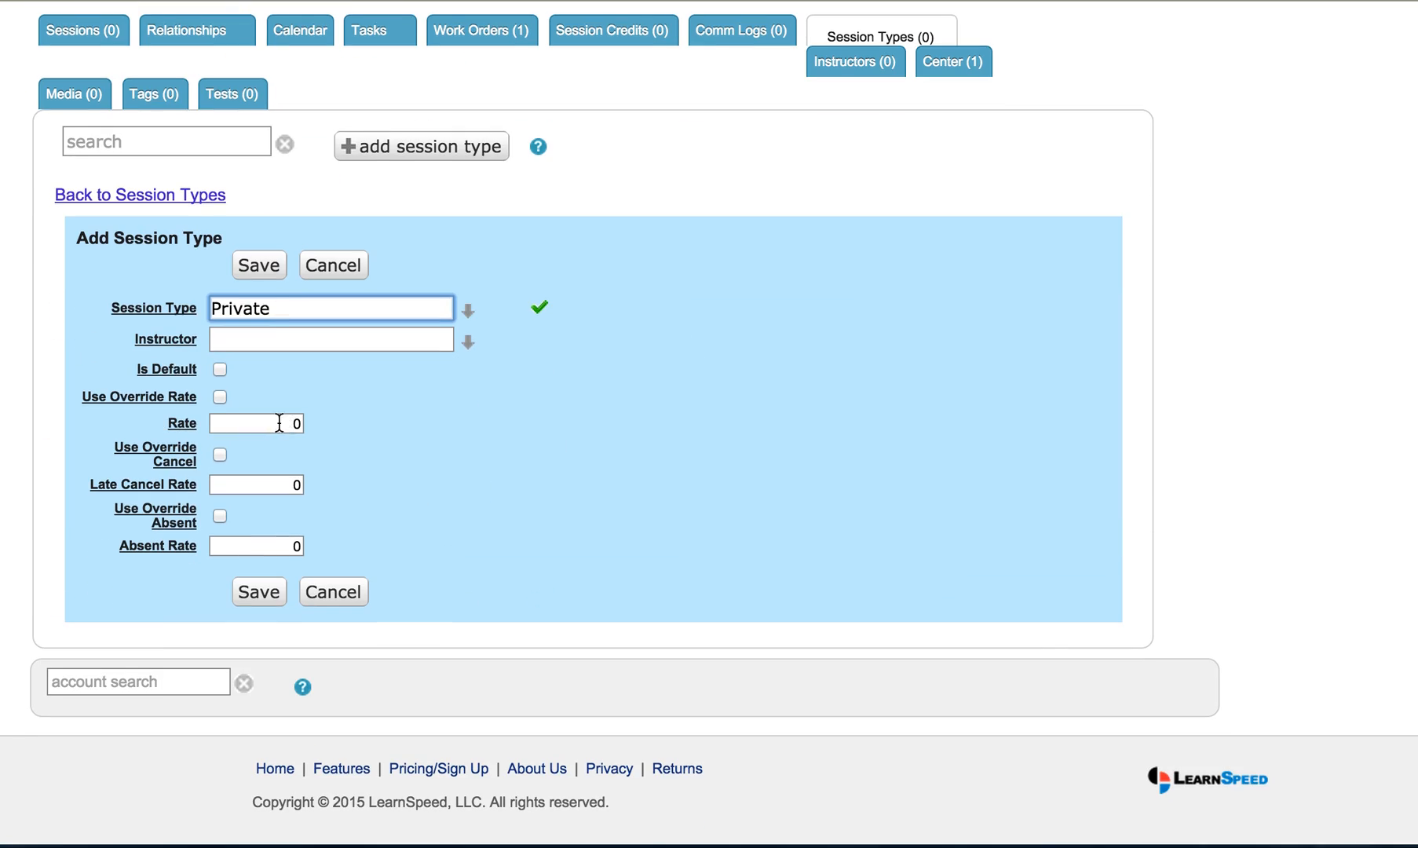
left_click(221, 399)
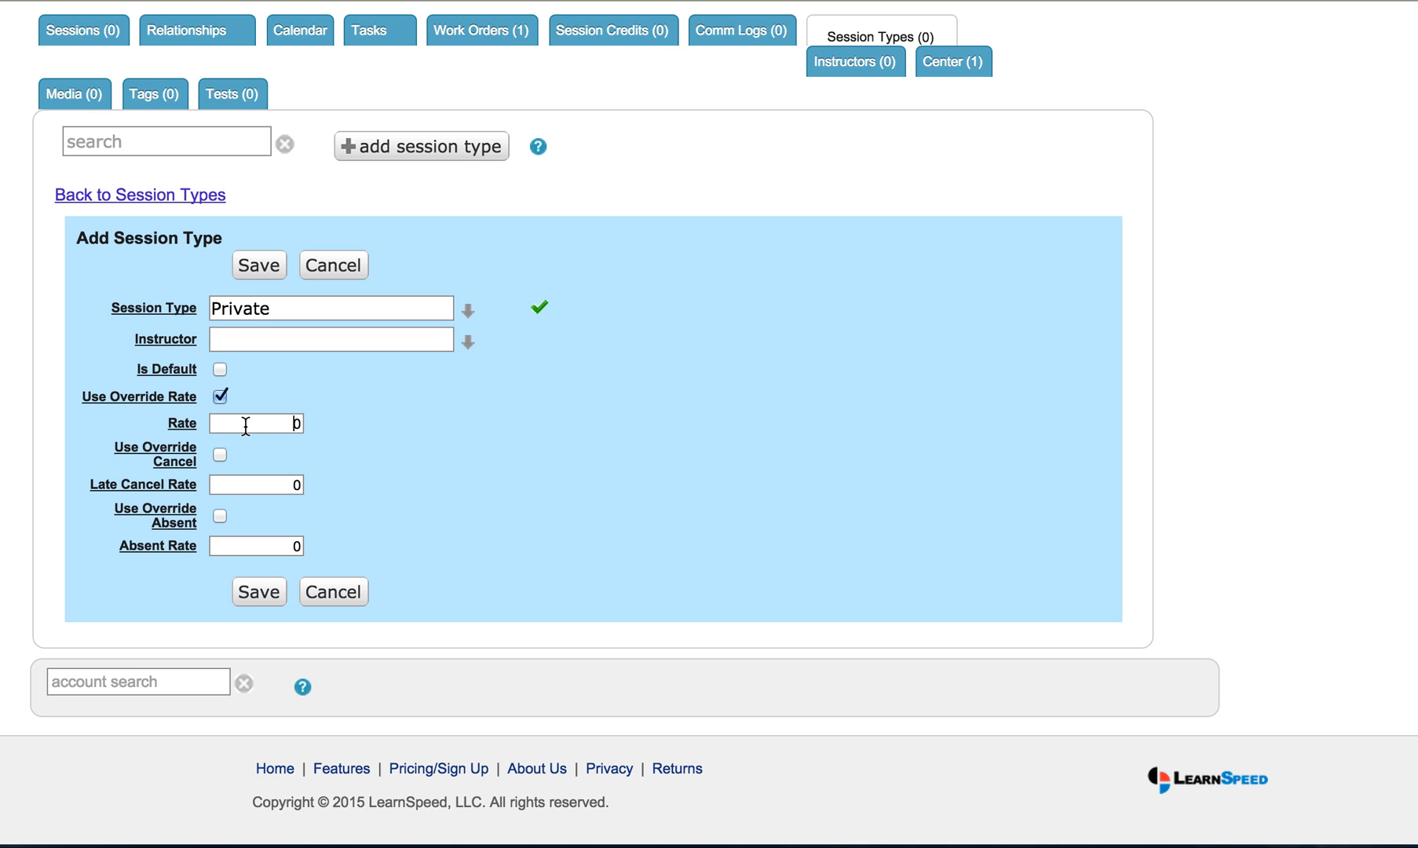
key("Tab")
left_click(260, 267)
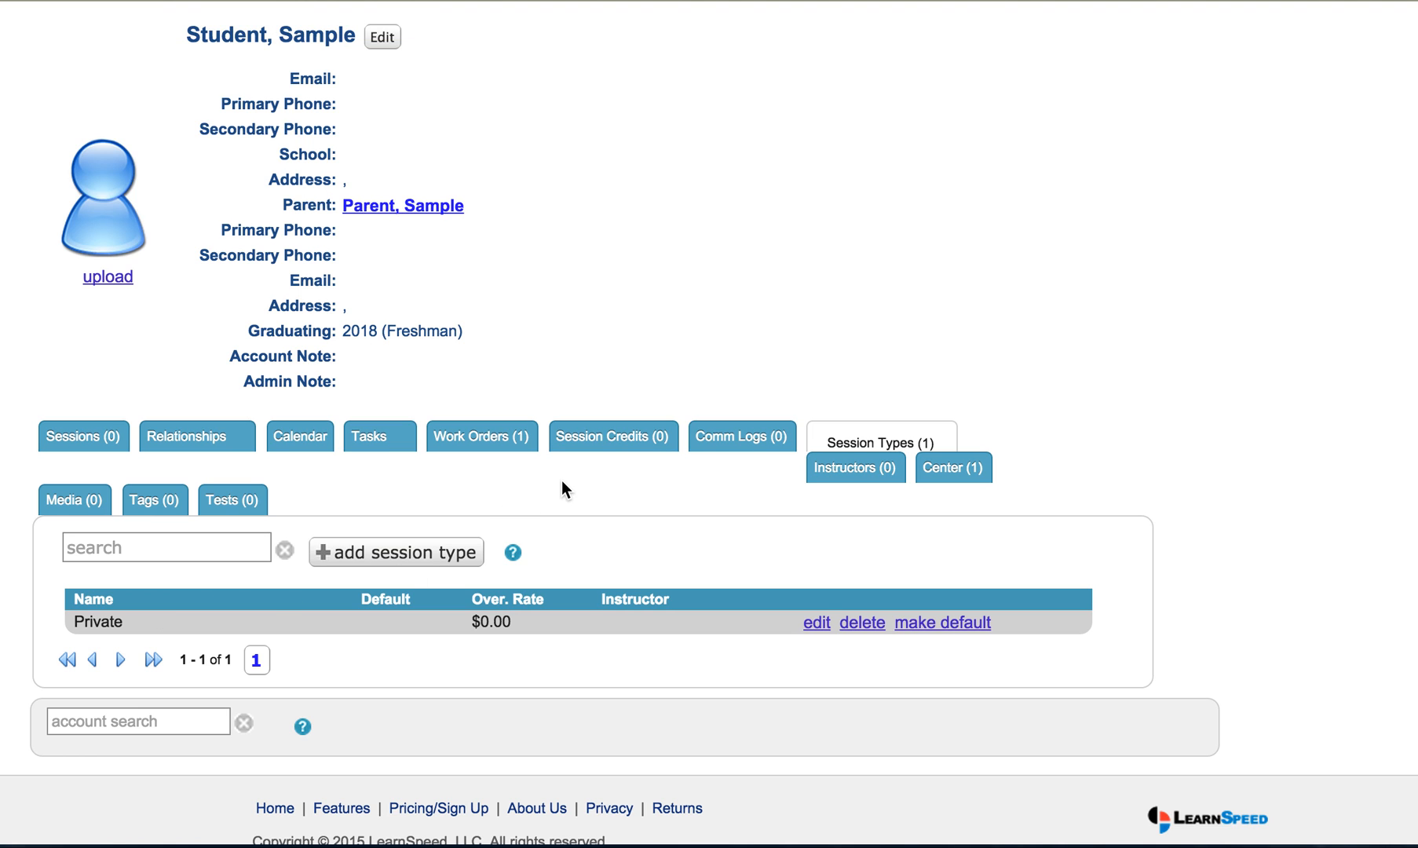
- Start a new session credit account for the student and set its credits to 20 hours
left_click(613, 444)
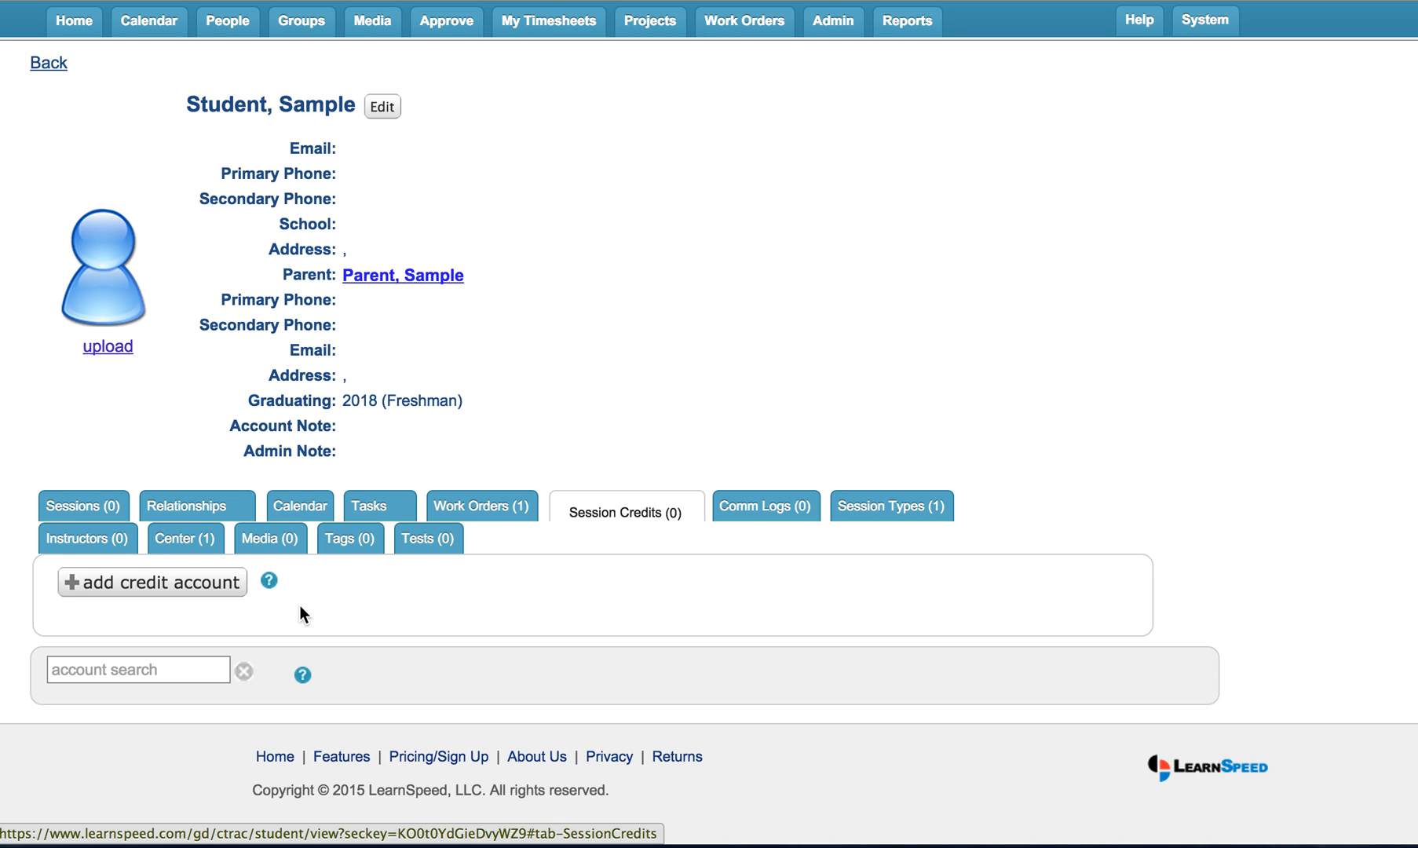
scroll(606, 459, "up", 2)
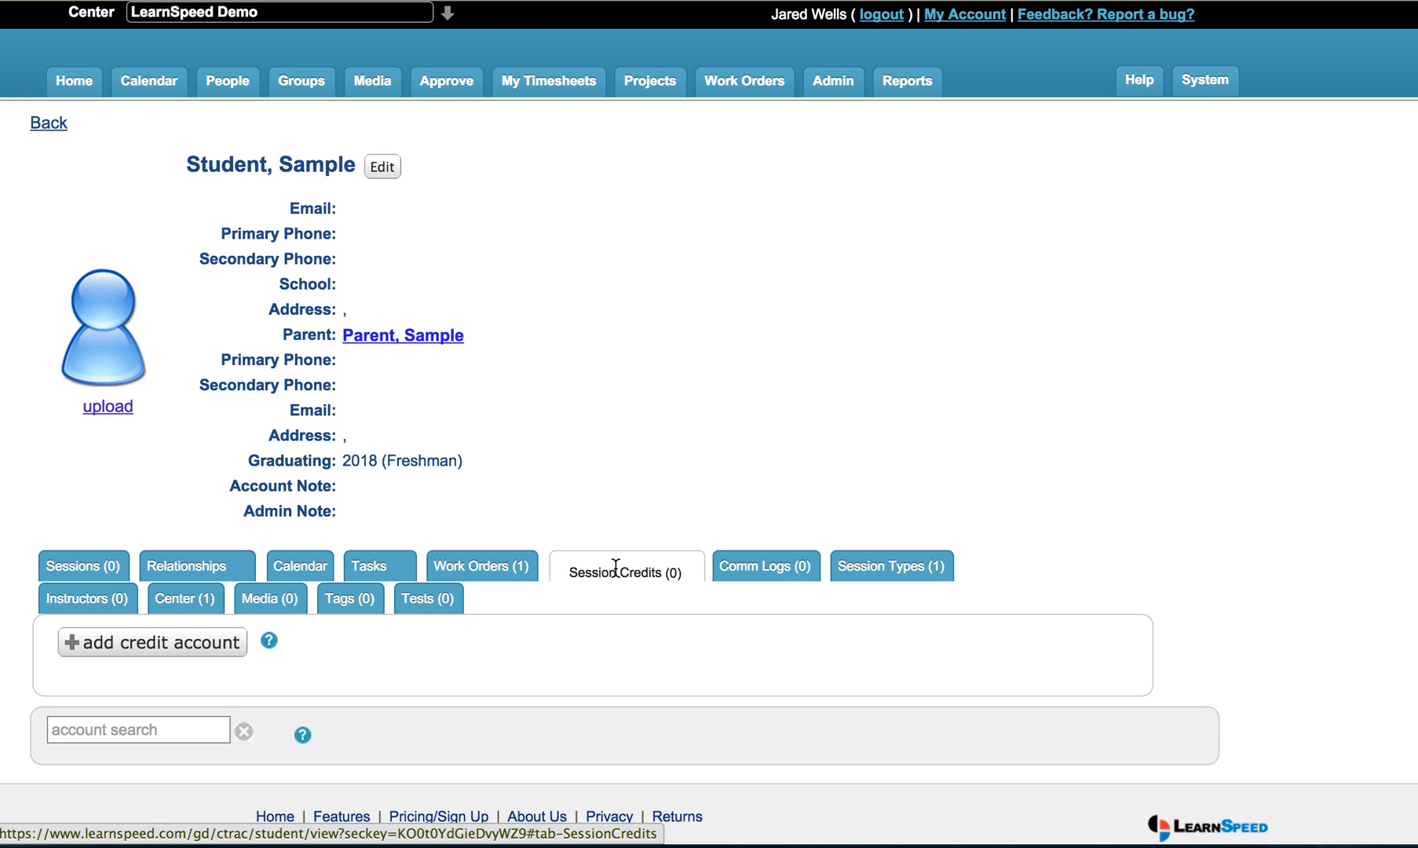
left_click(218, 647)
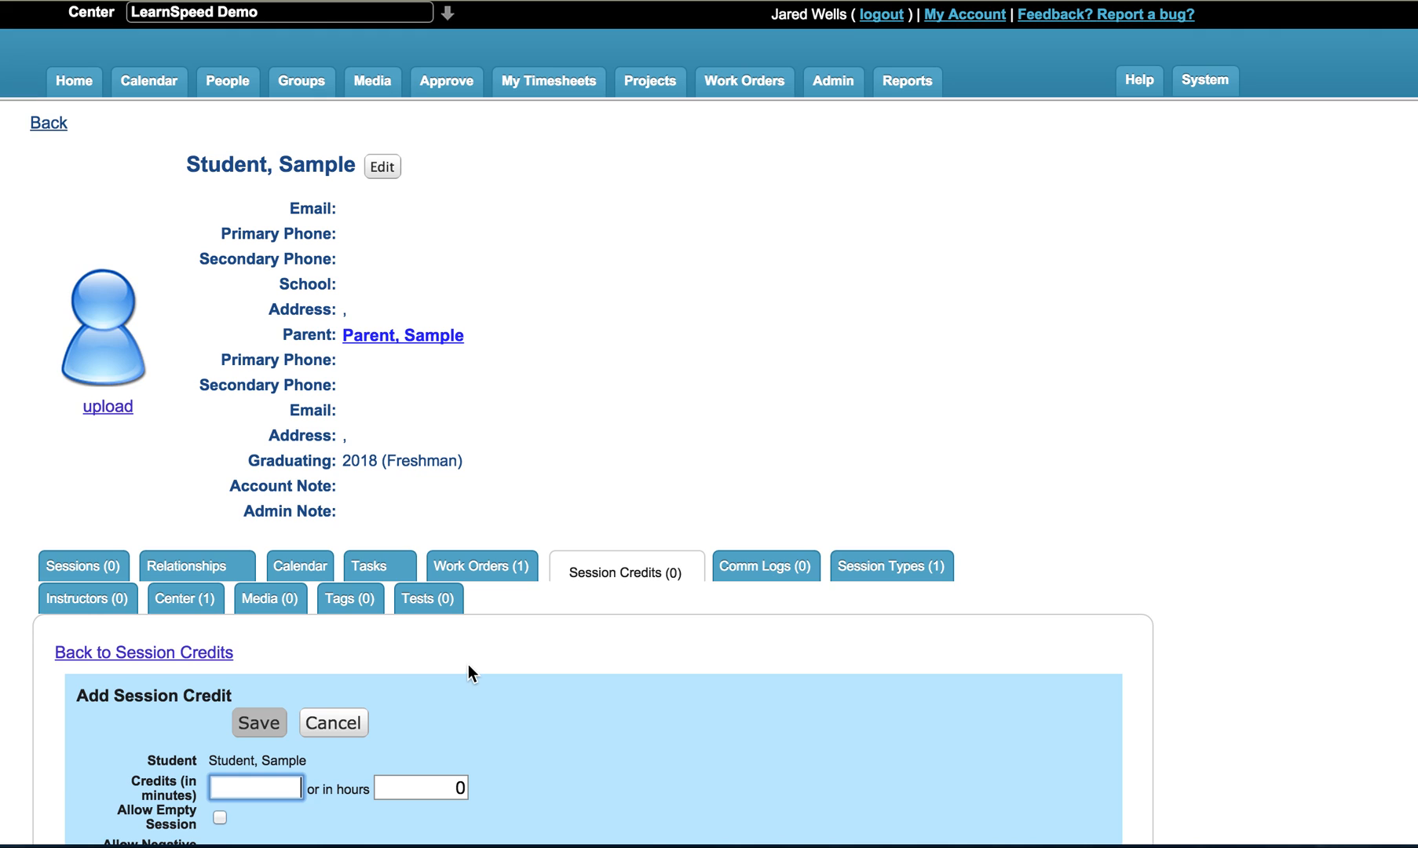
scroll(467, 665, "down", 2)
scroll(468, 665, "down", 8)
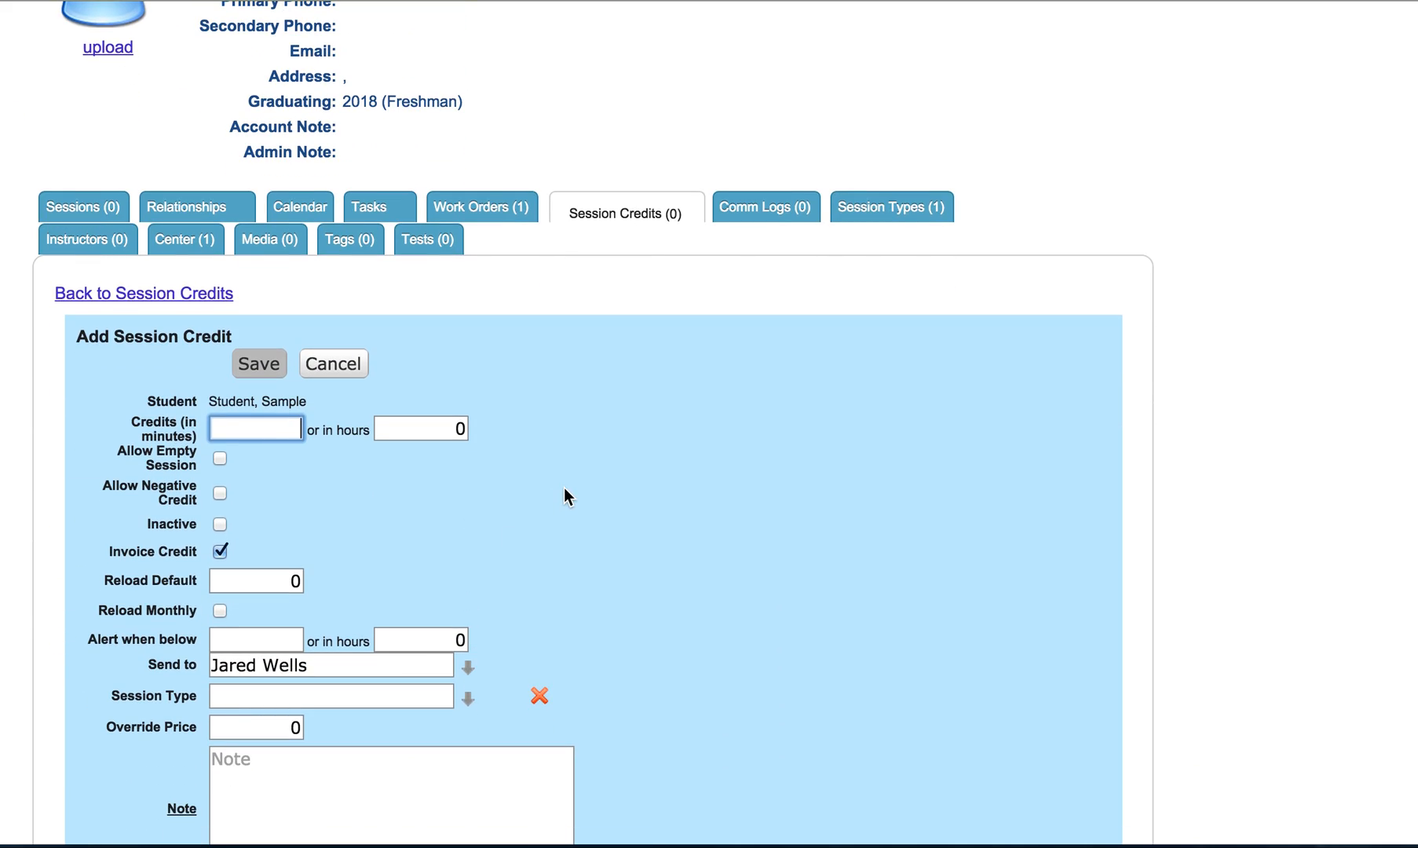
scroll(564, 497, "down", 1)
left_click(436, 342)
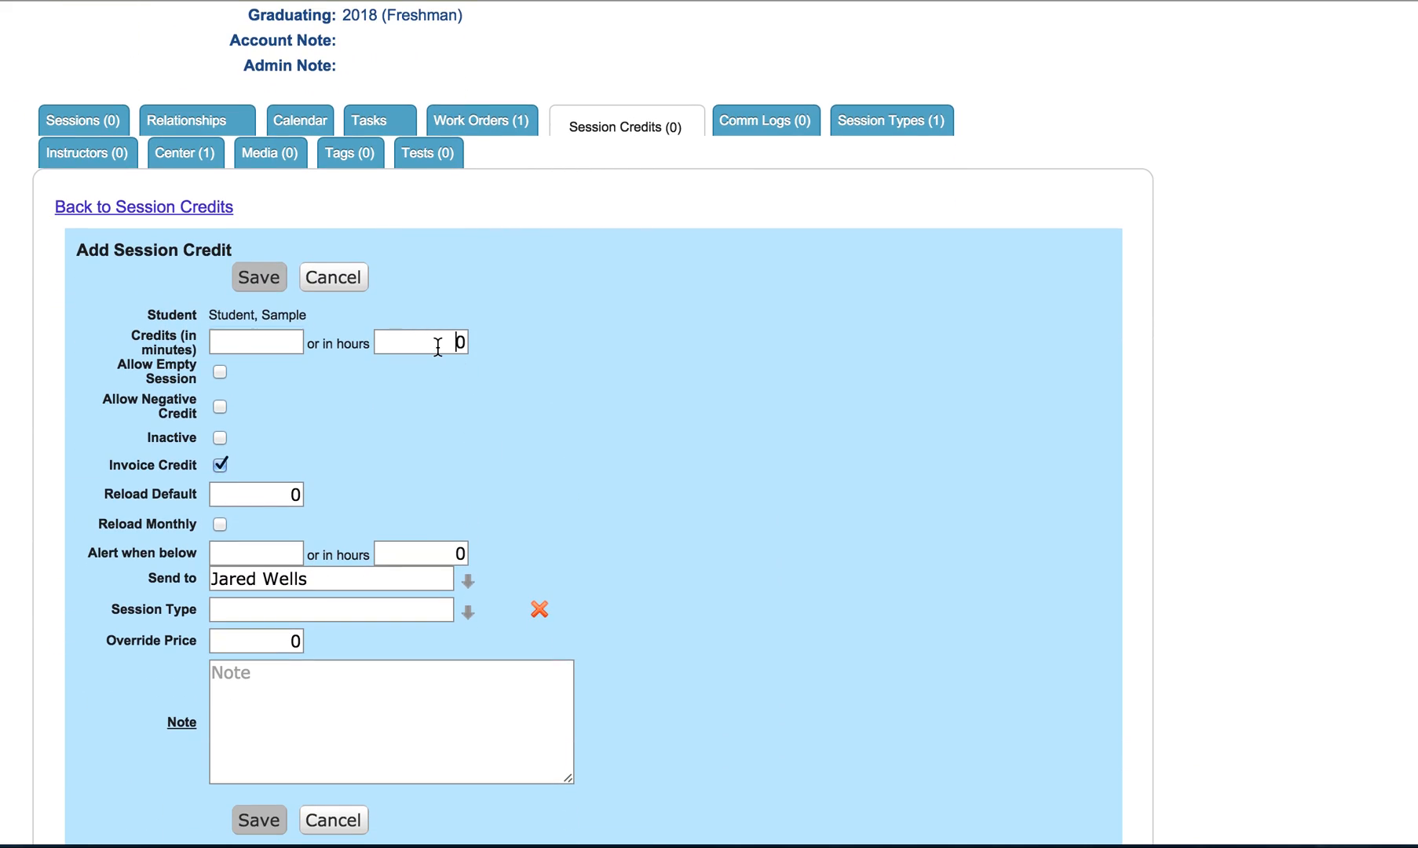
left_click_drag(454, 345, 472, 345)
type("20")
- Choose SAT as the session type of the new session credit account
scroll(604, 415, "down", 2)
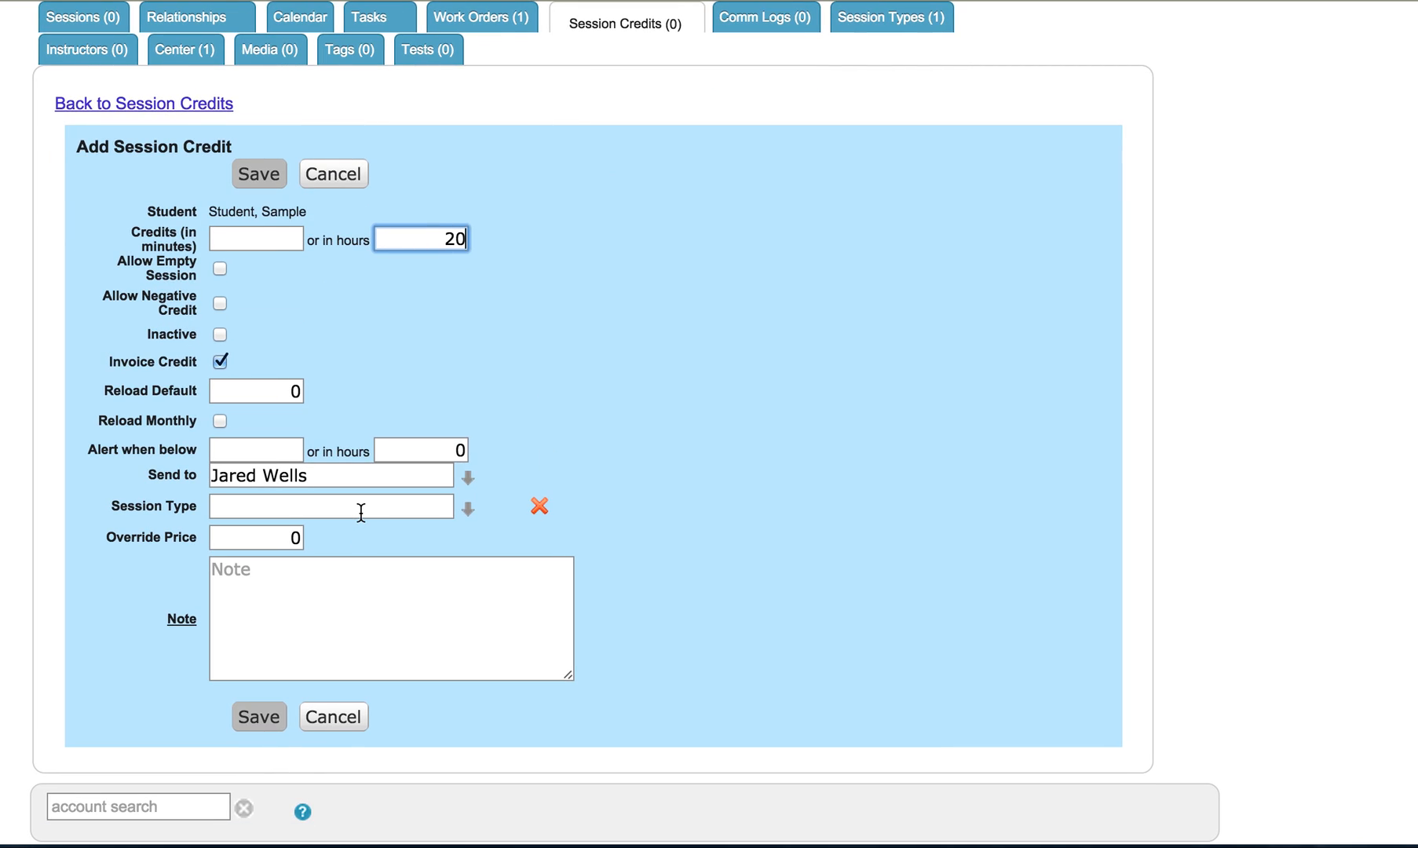
left_click(361, 506)
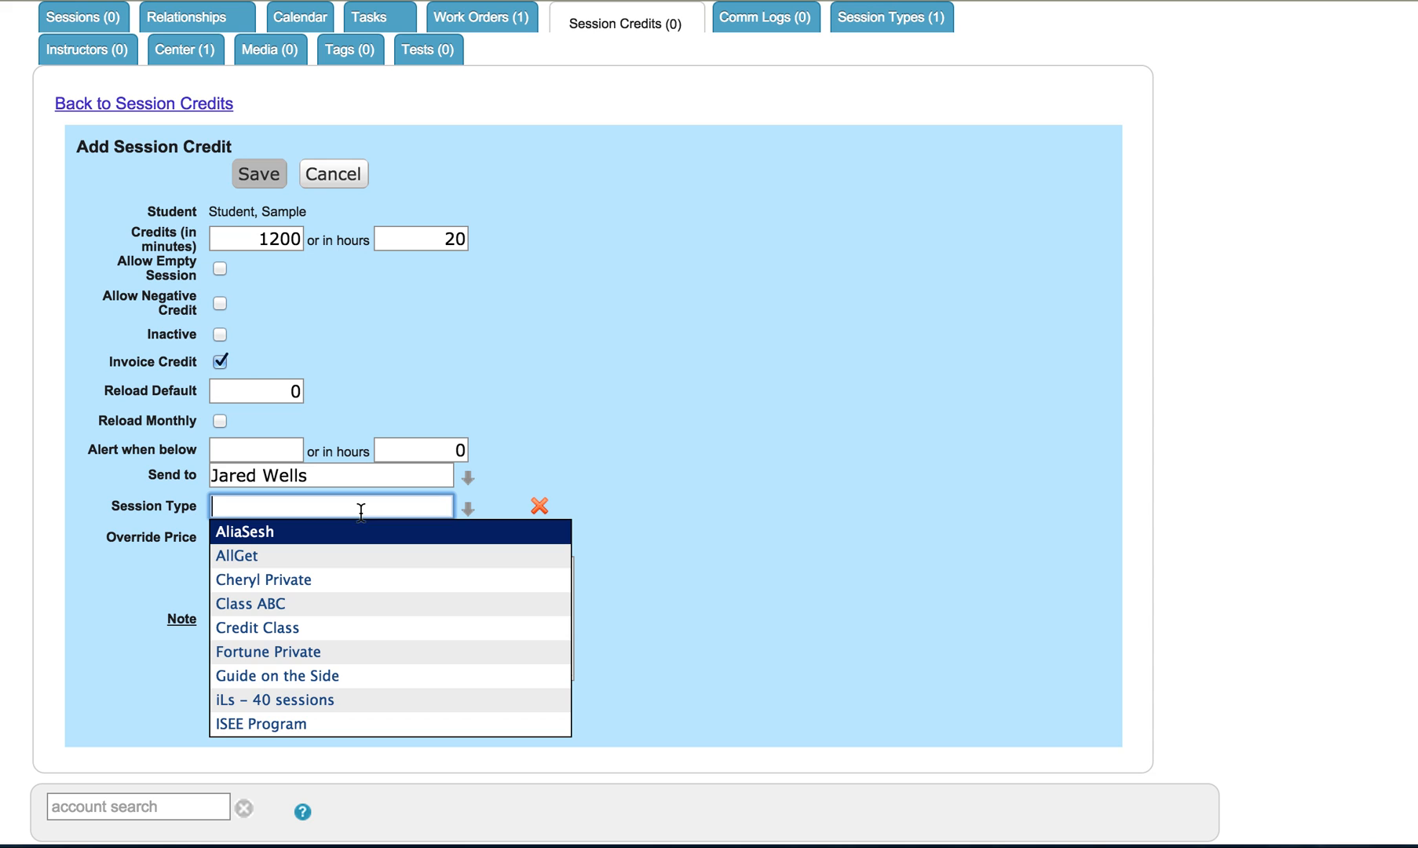
type("sat")
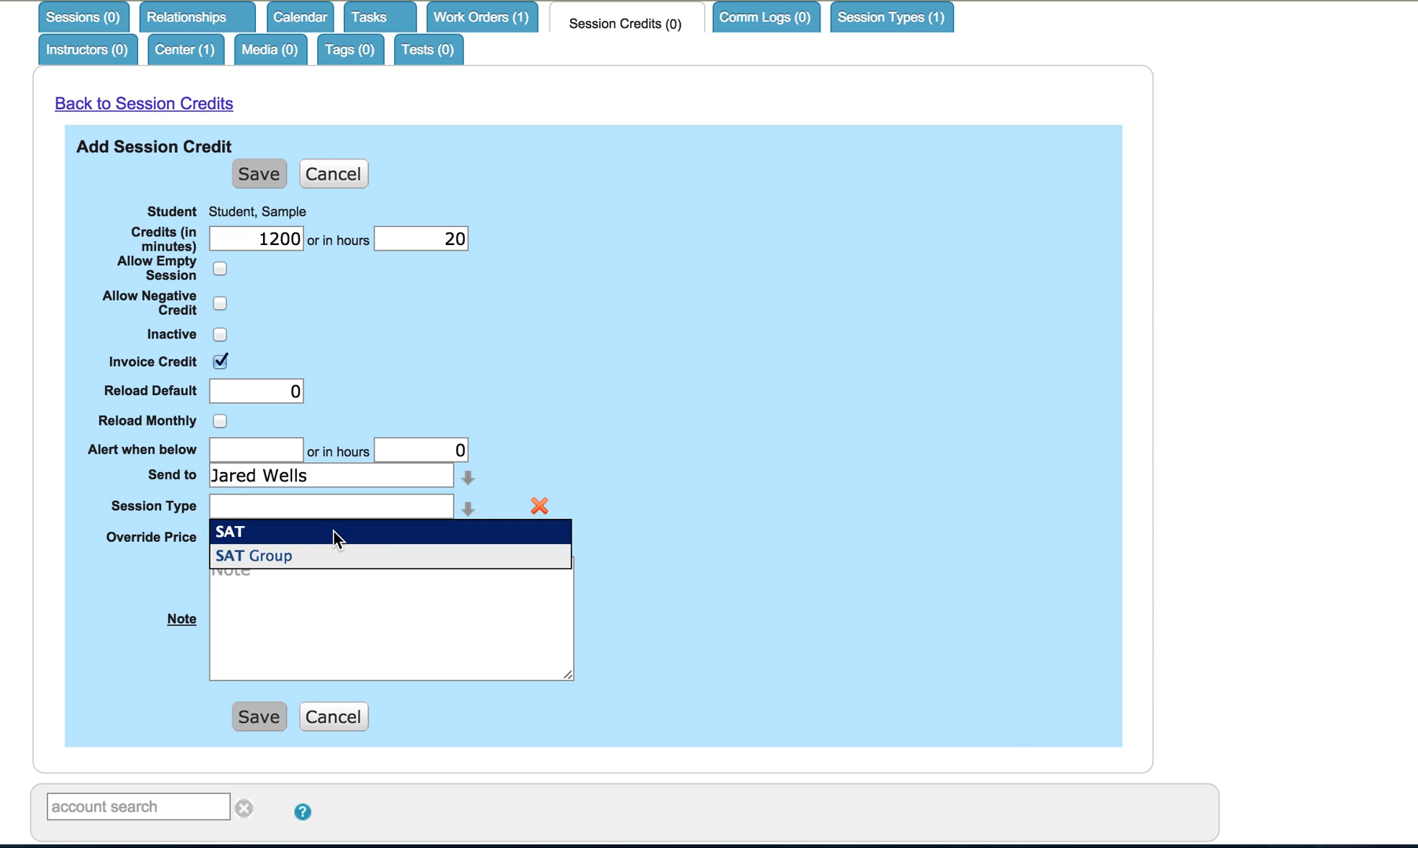
left_click(334, 531)
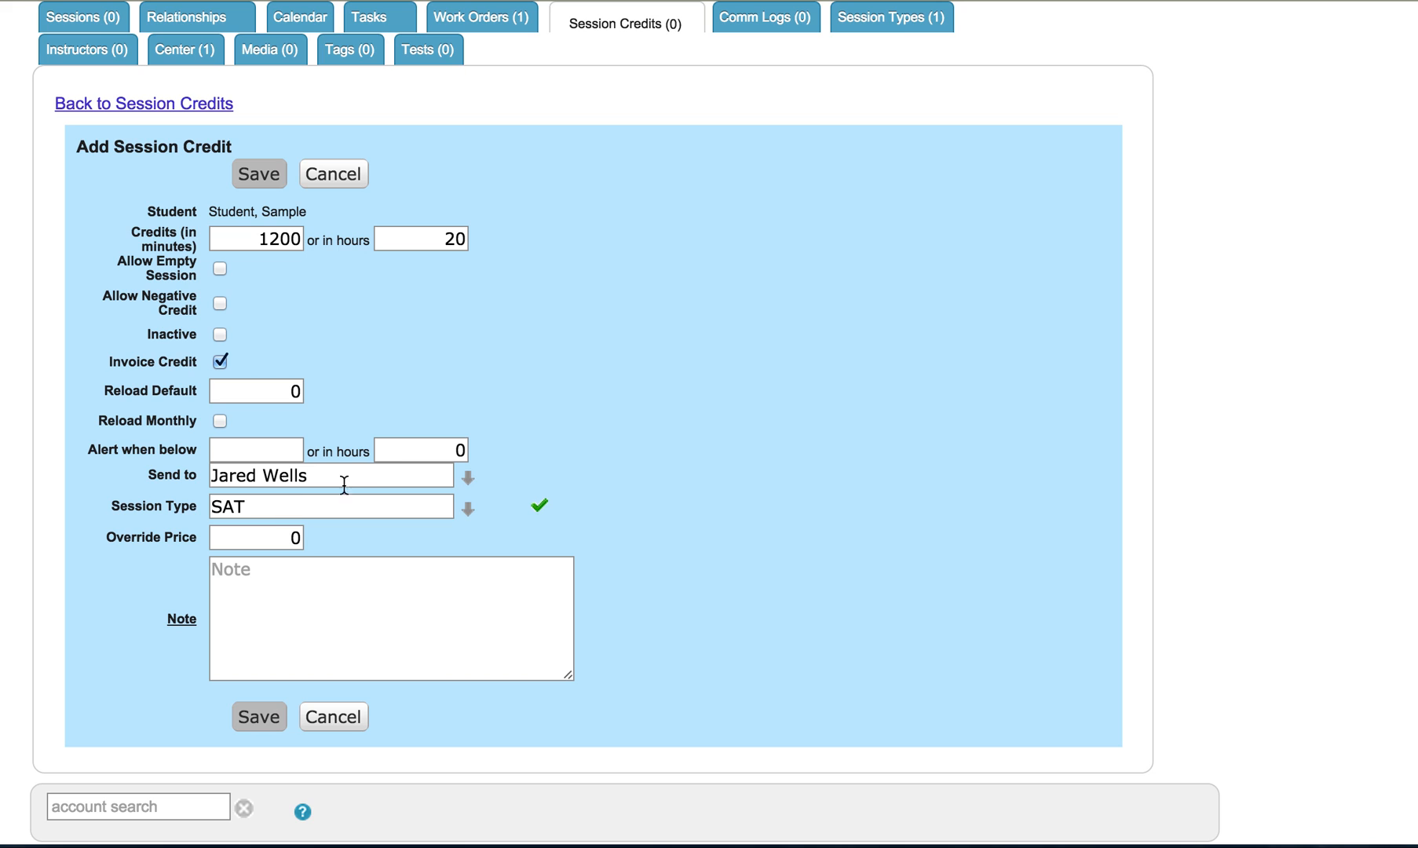
scroll(449, 452, "up", 7)
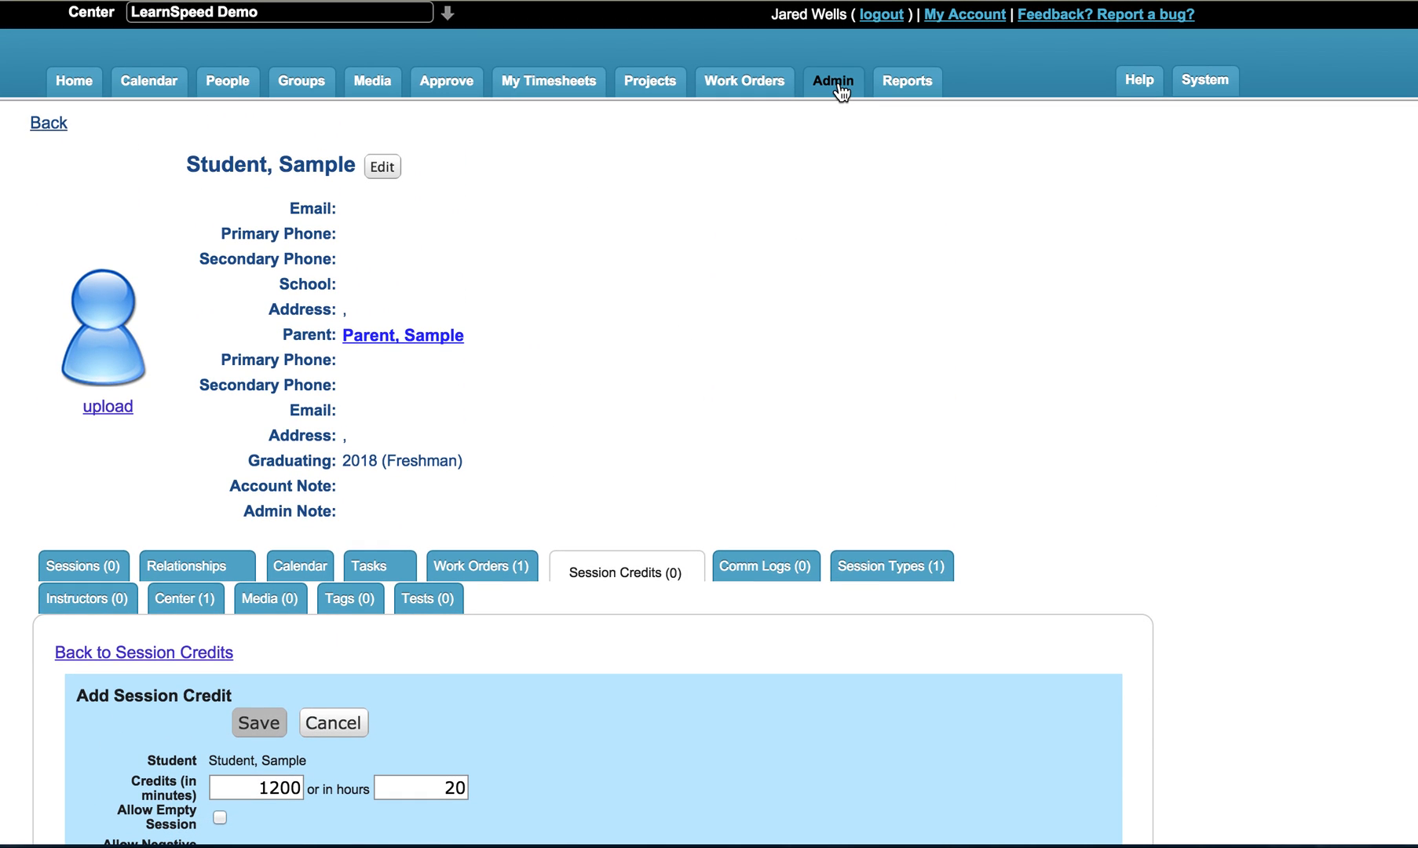
scroll(780, 480, "down", 5)
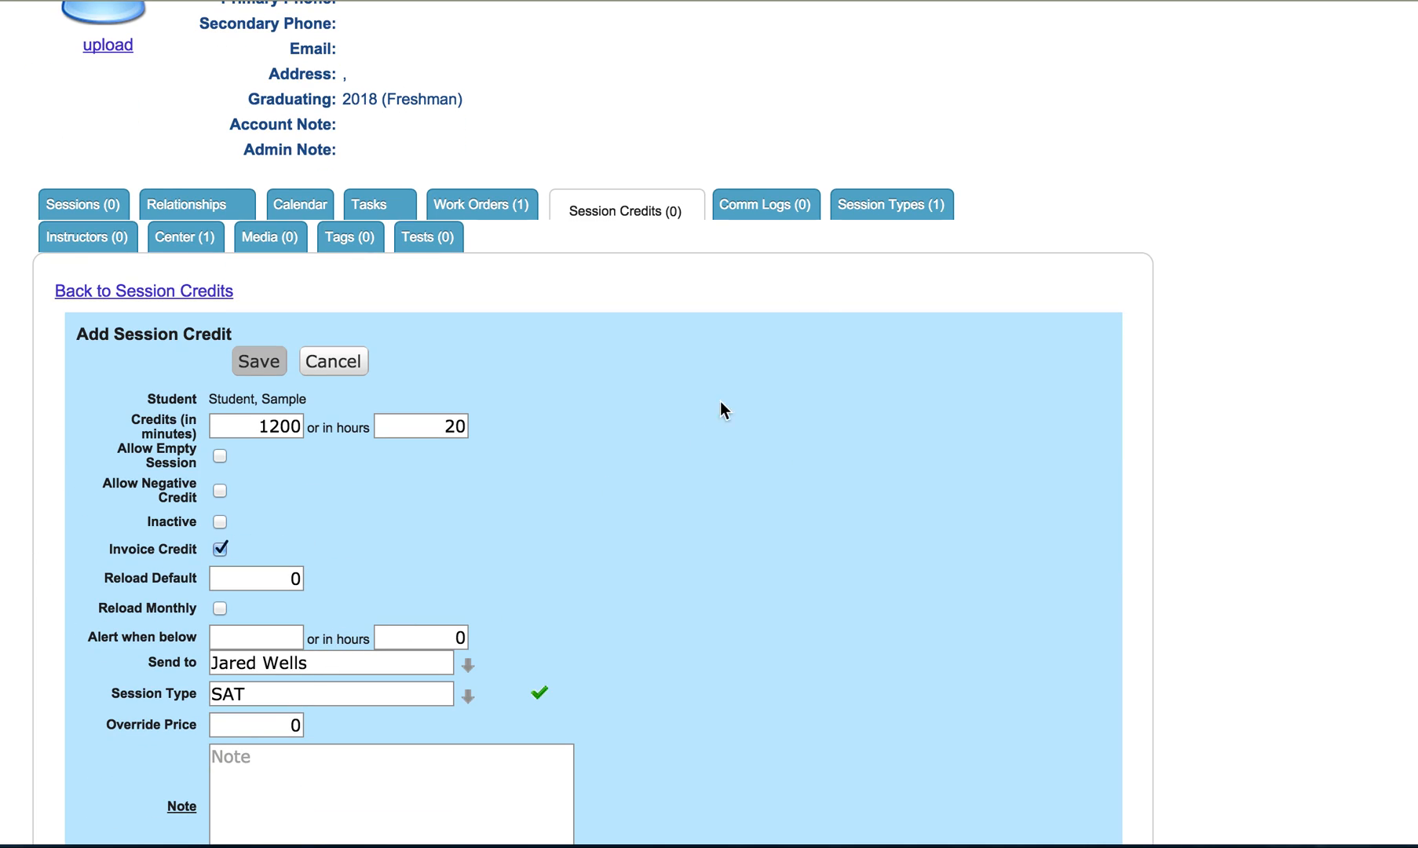
- Edit the student's Private session type, set its override rate to 50 and save it
left_click(891, 203)
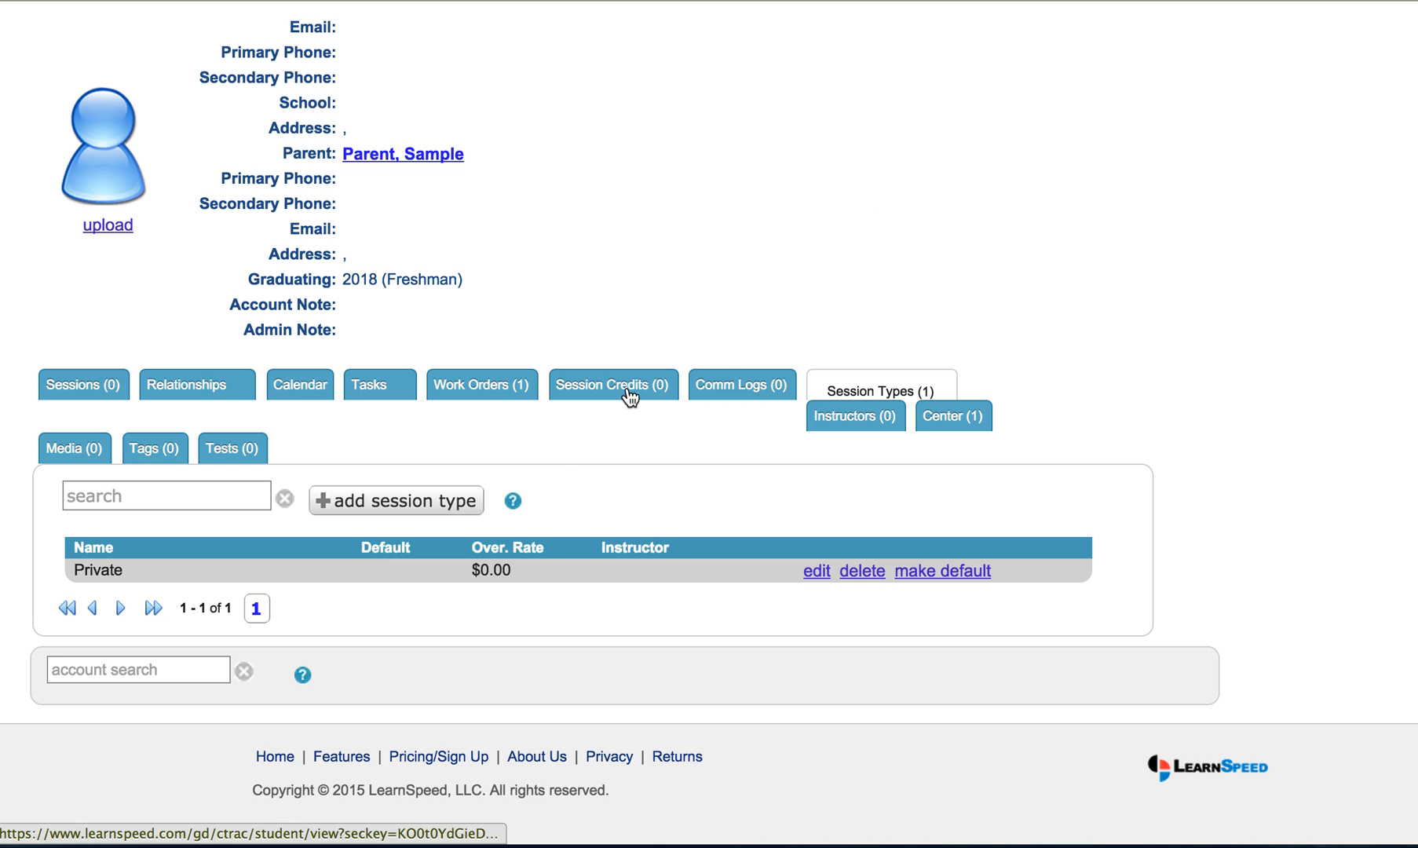
left_click(815, 571)
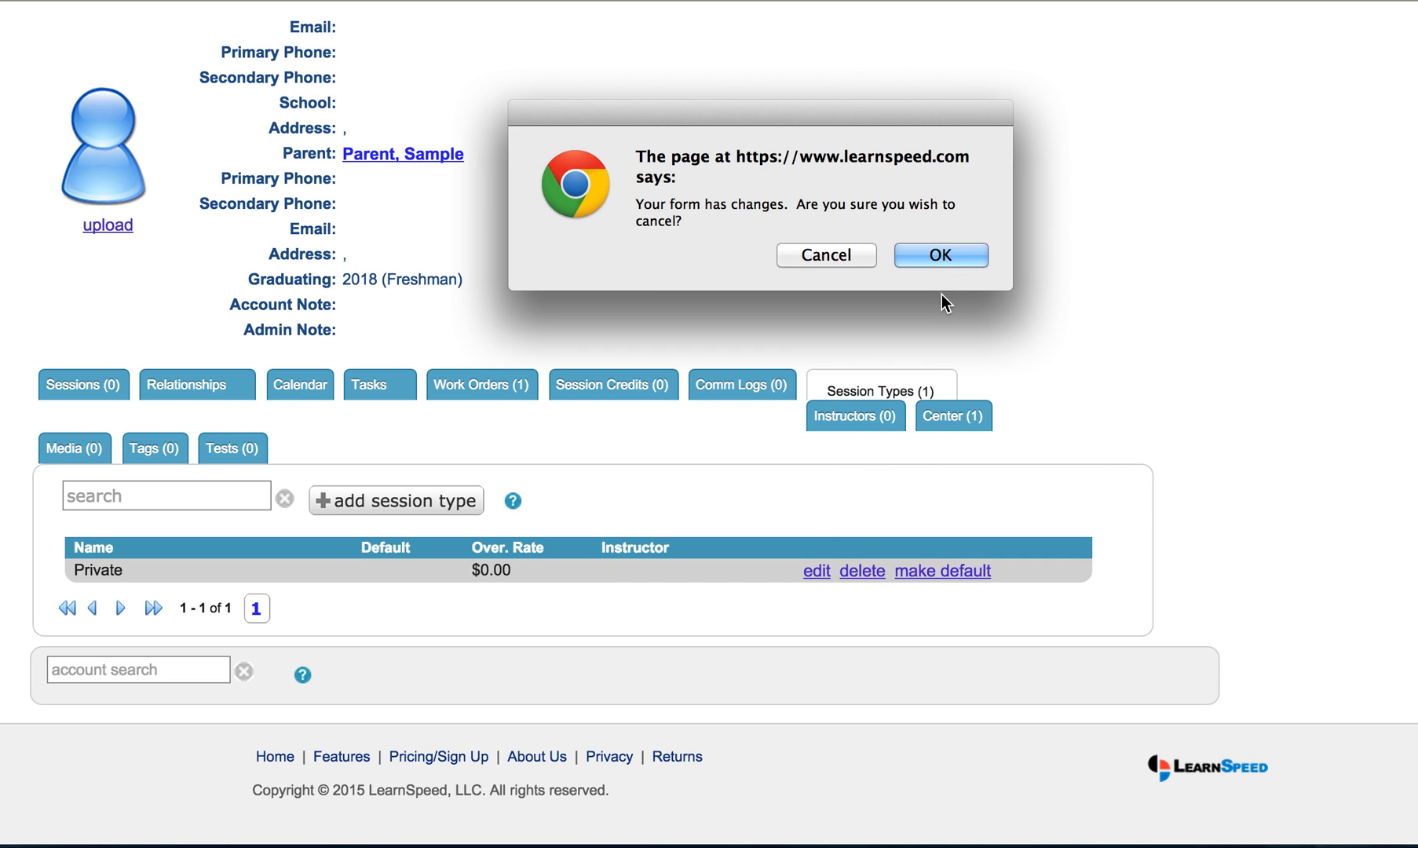
left_click(960, 256)
scroll(496, 585, "down", 5)
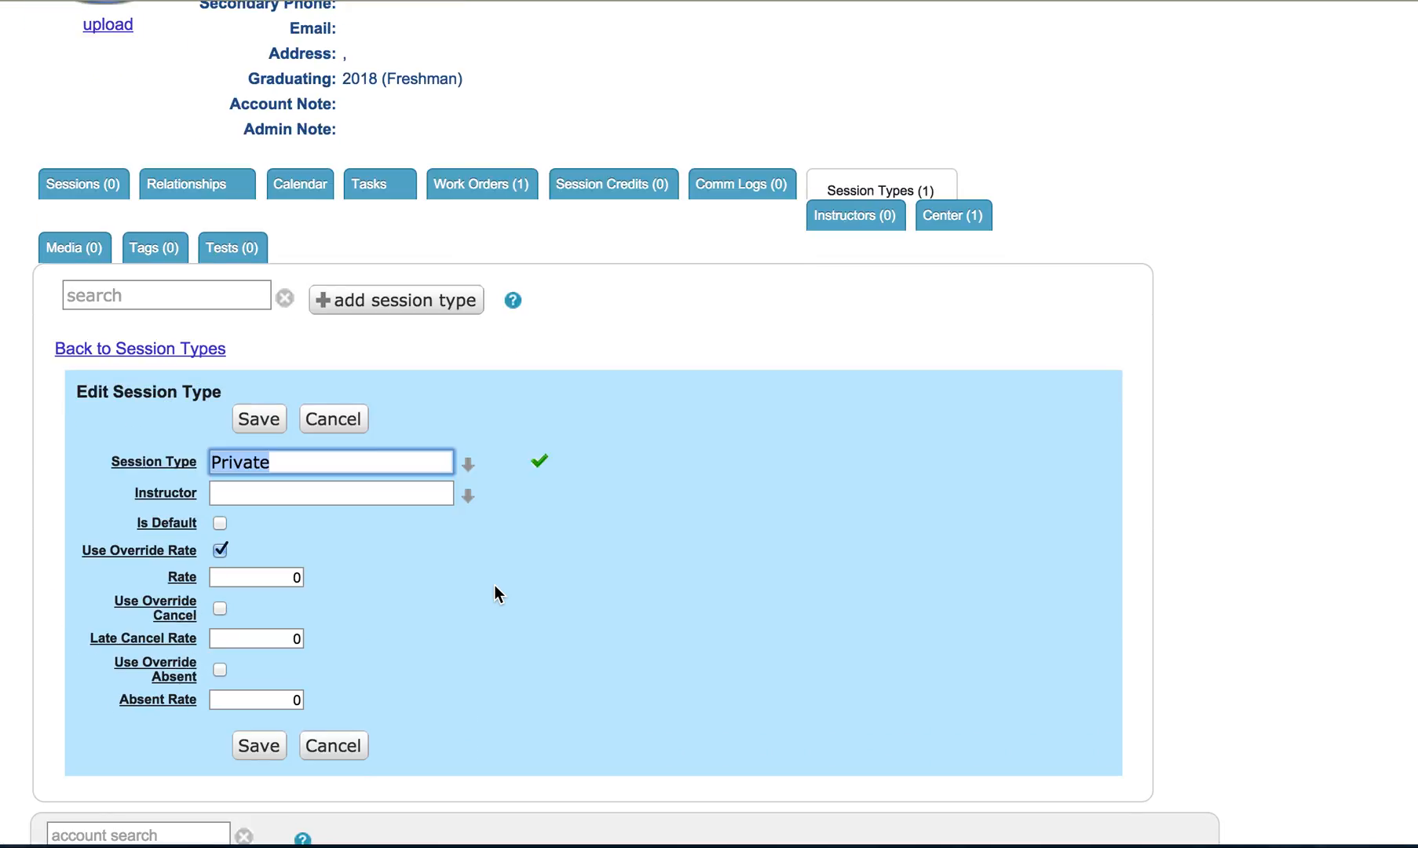
left_click_drag(263, 563, 334, 564)
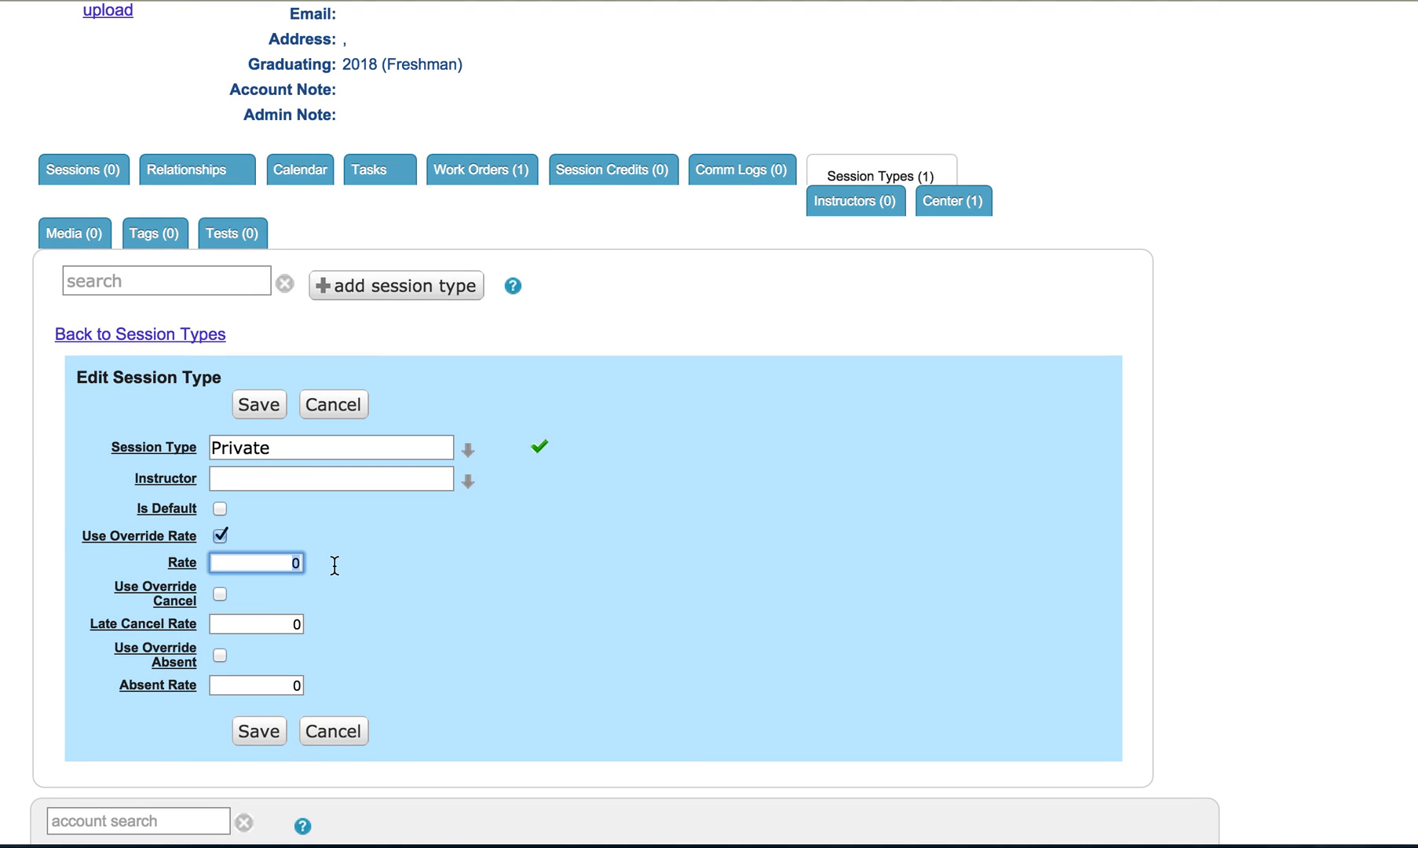
type("50")
left_click(261, 405)
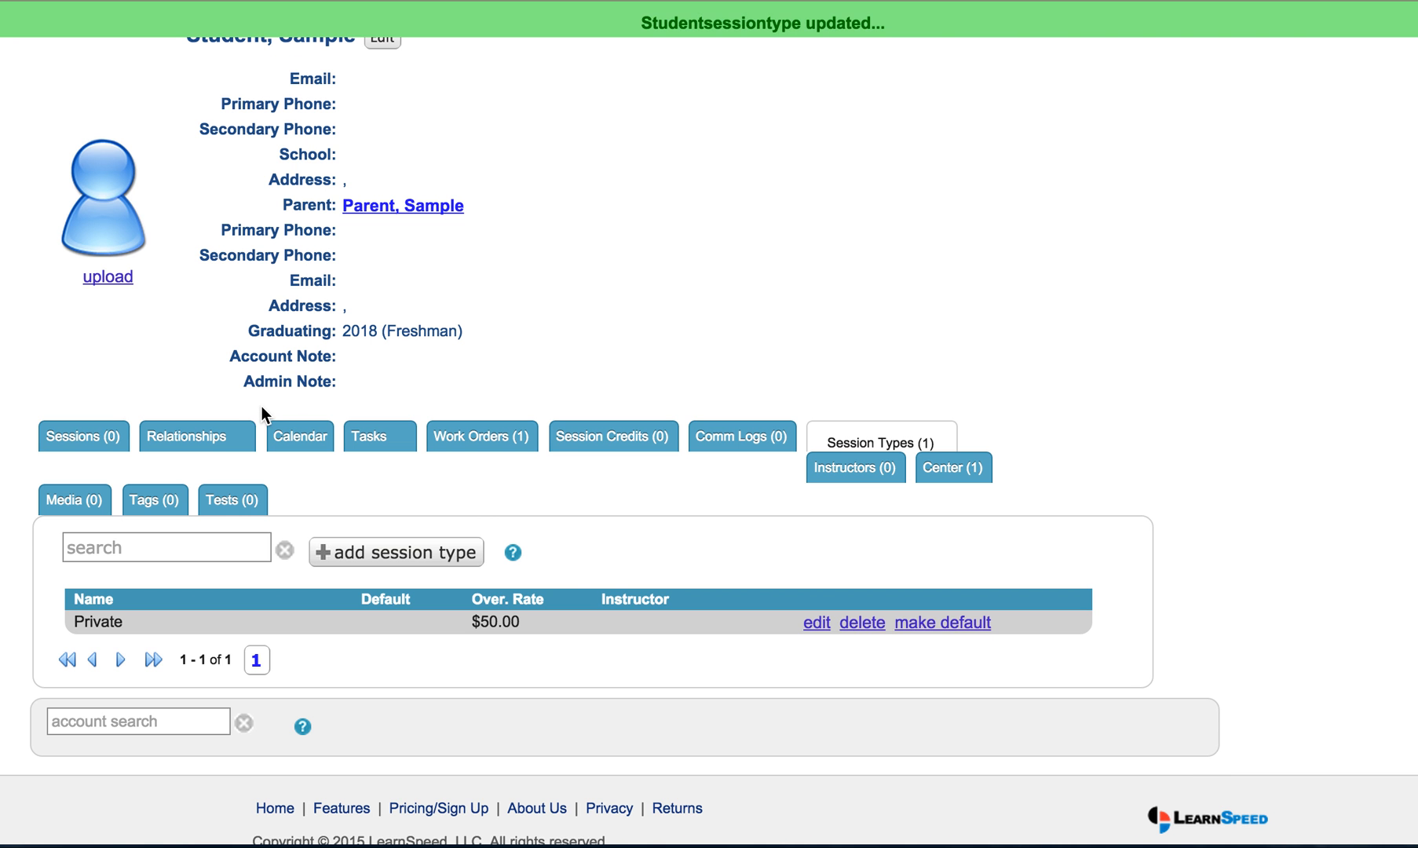
- Set the session type of the new 20-hour session credit account to Private and save the account
left_click(638, 437)
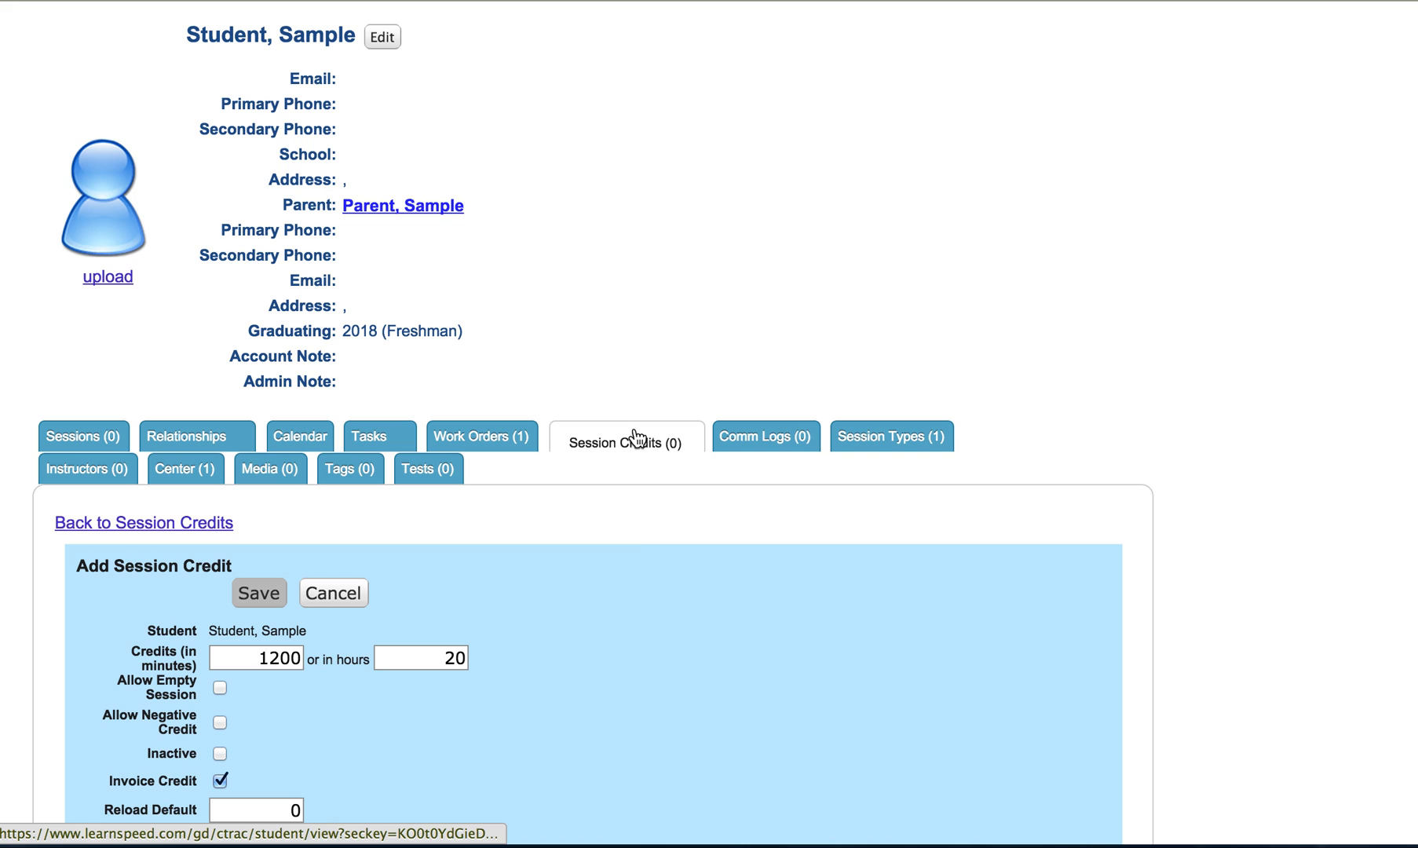
scroll(633, 618, "down", 5)
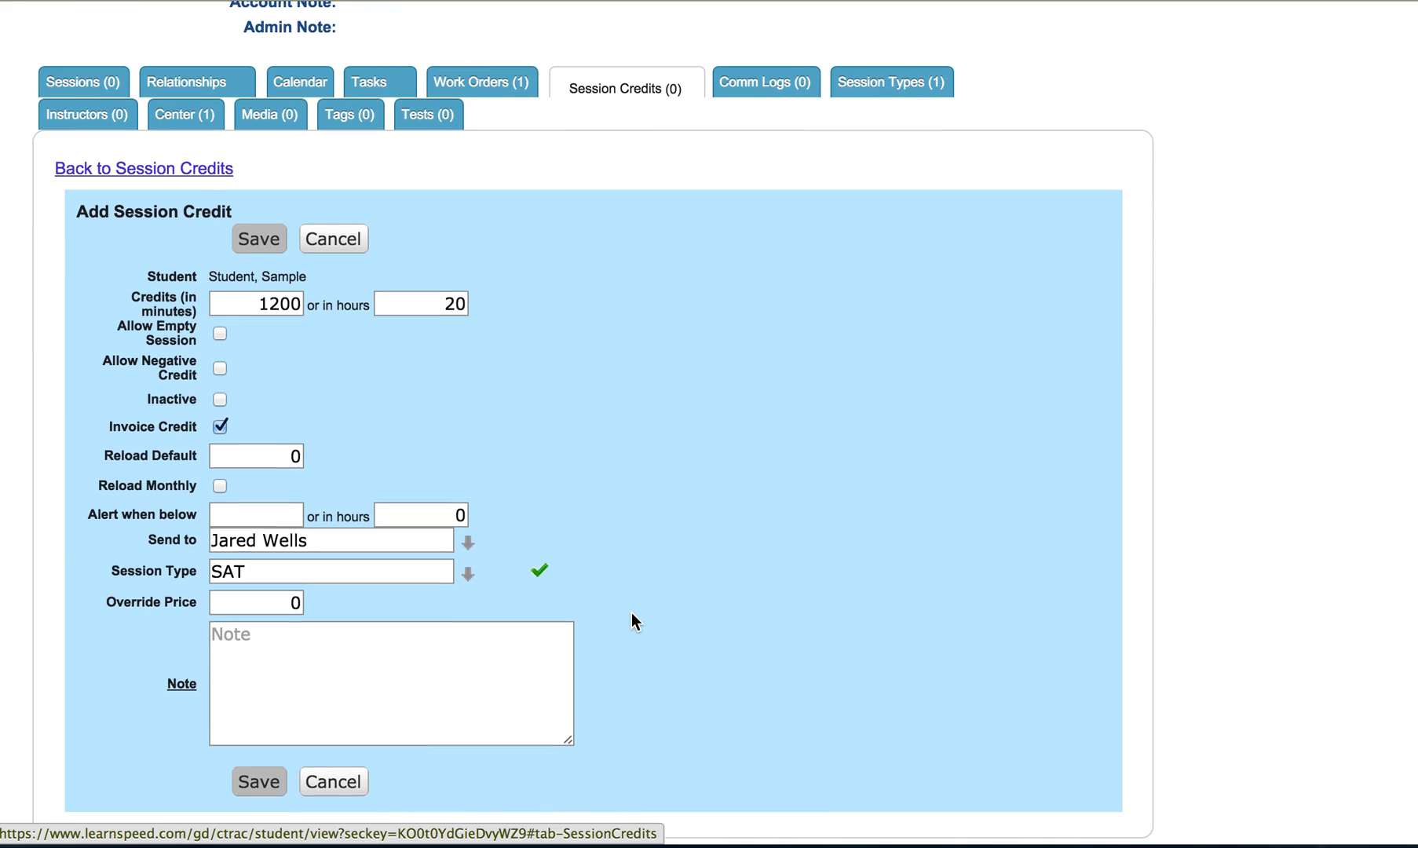
left_click(297, 578)
key("BackSpace")
key("BackSpace")
key("BackSpace")
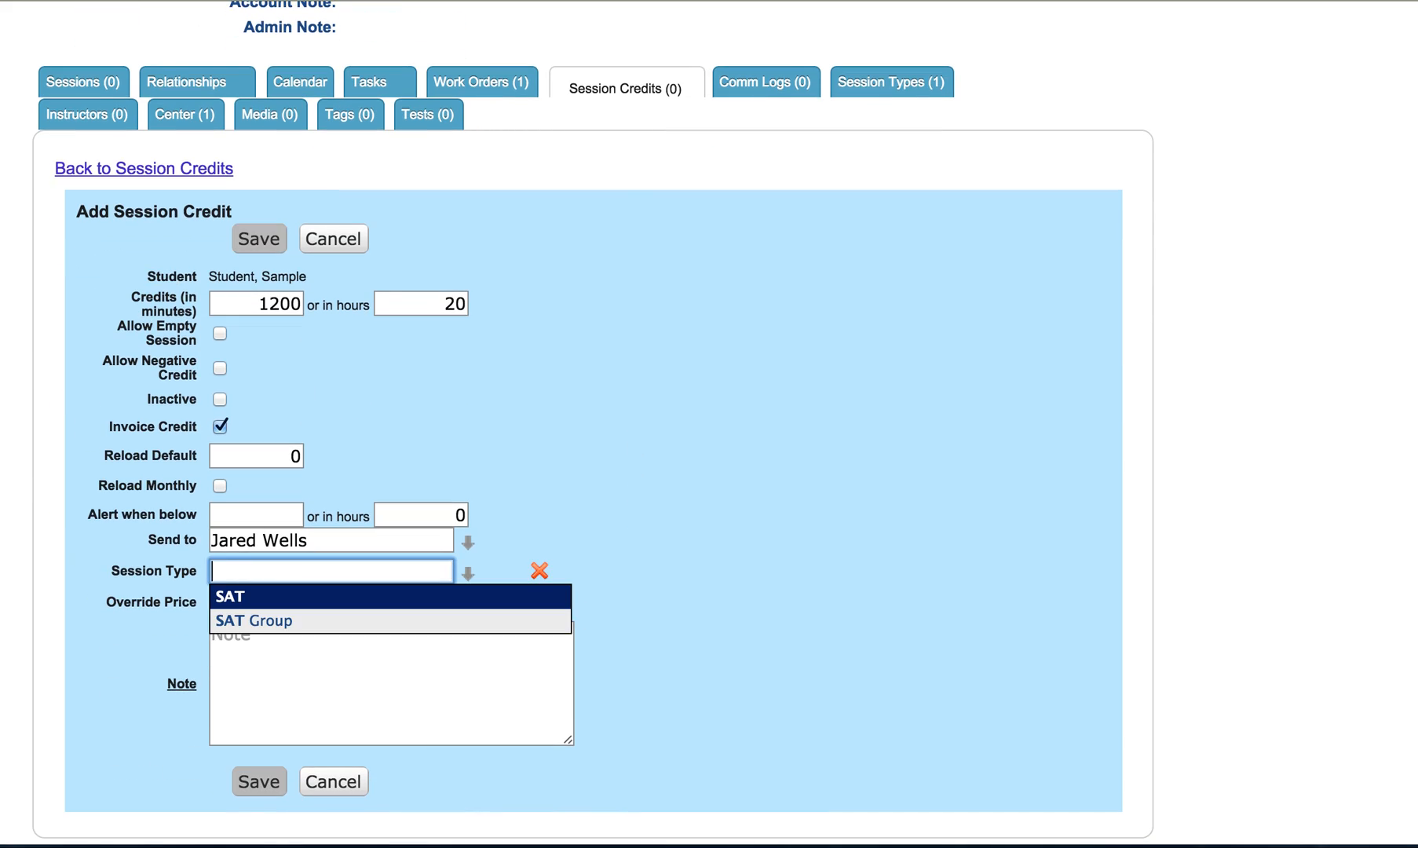
type("pri")
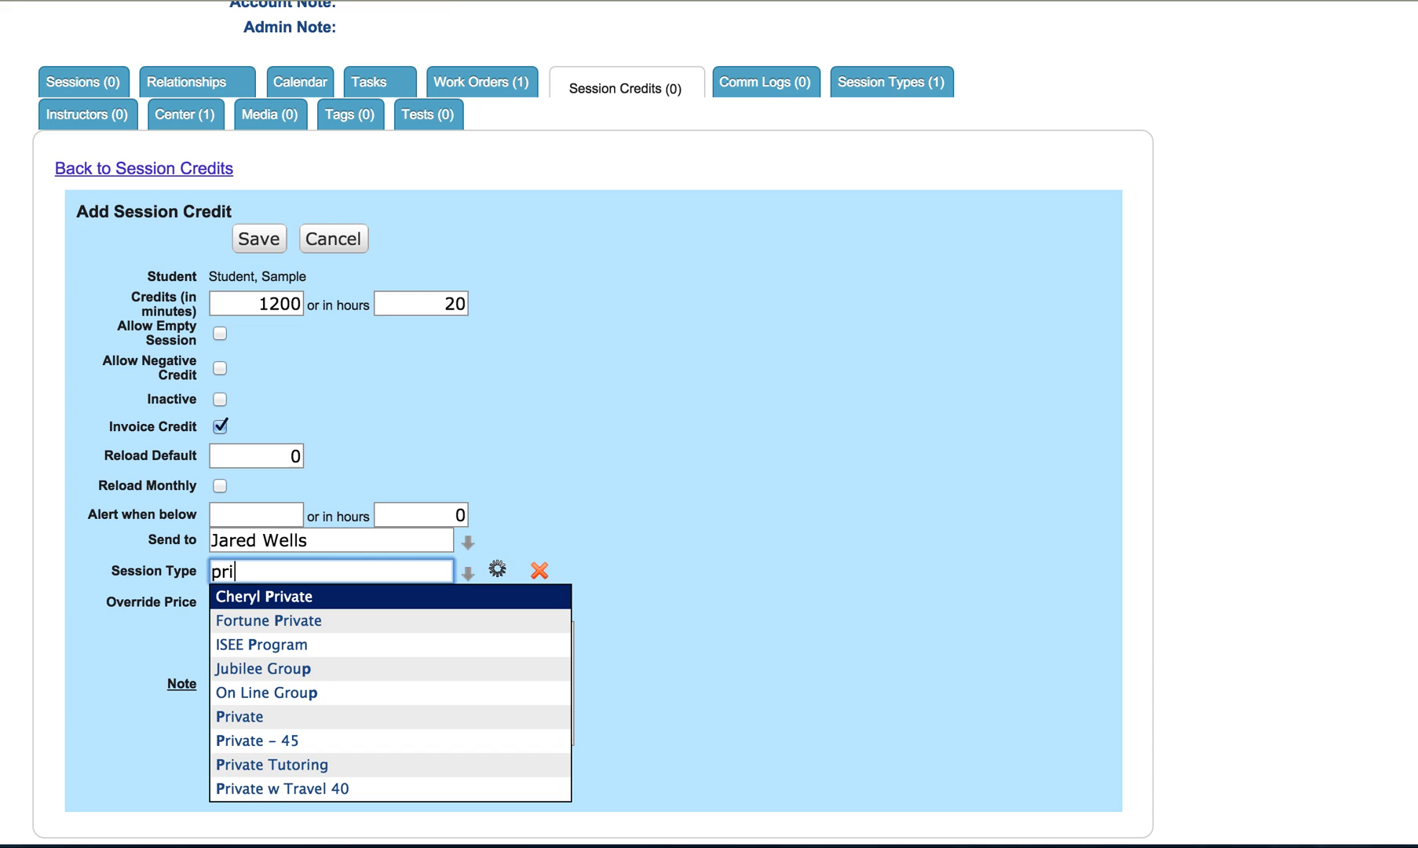
left_click(261, 639)
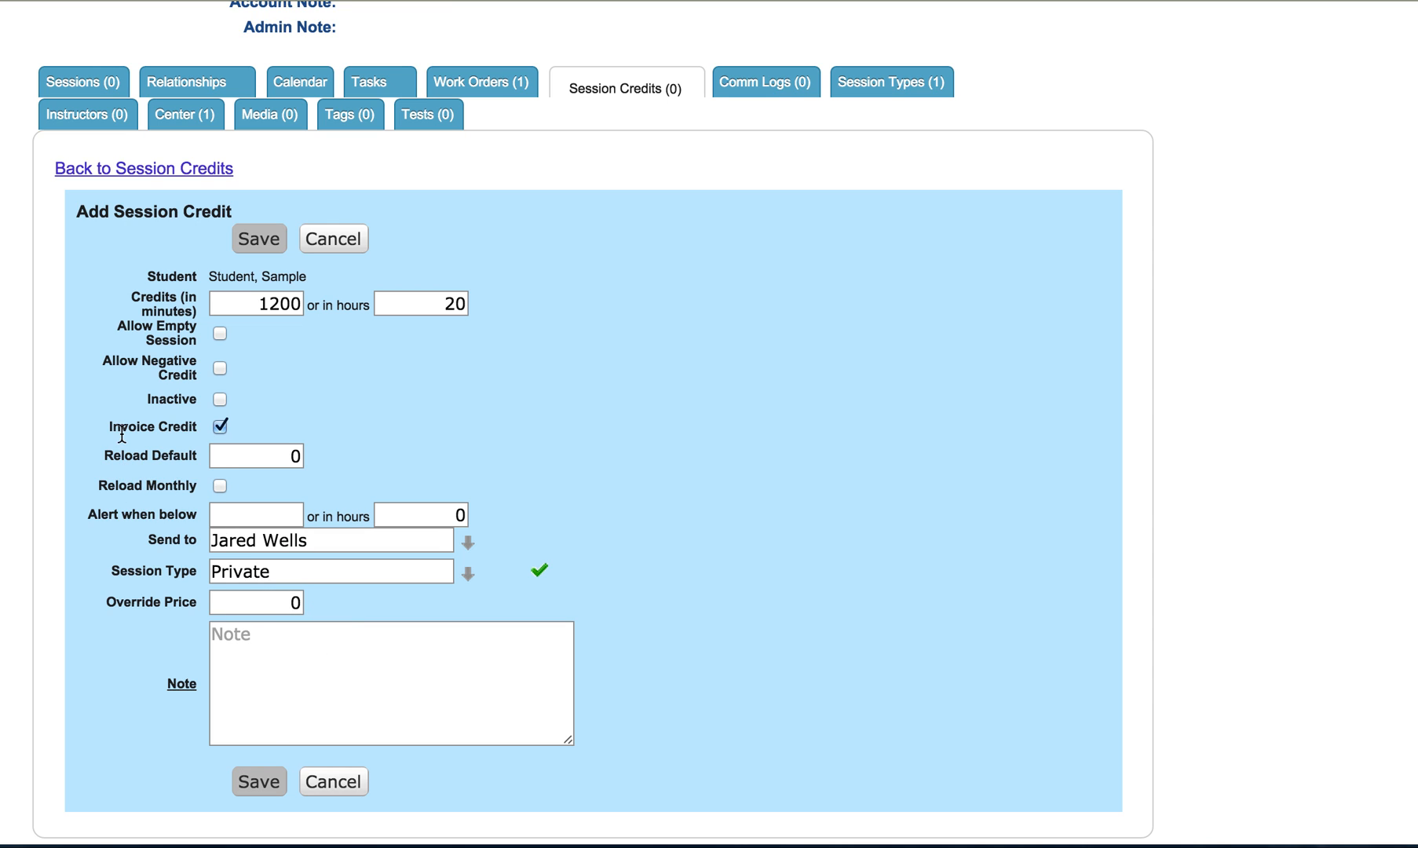
left_click(259, 783)
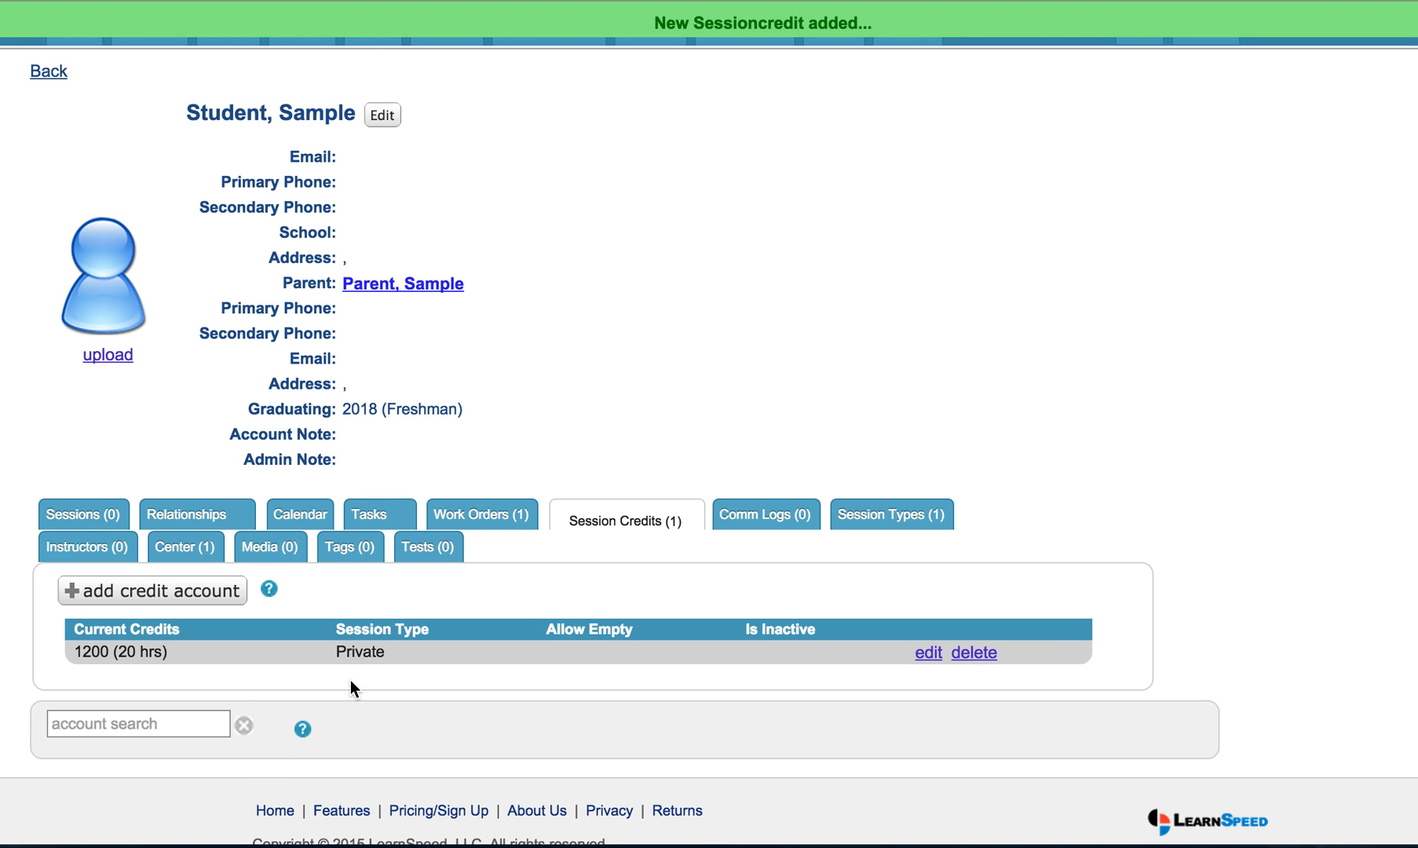
- View the credit log of the Private credit account and check the sample parent's new invoice among the unpaid invoices
left_click(435, 650)
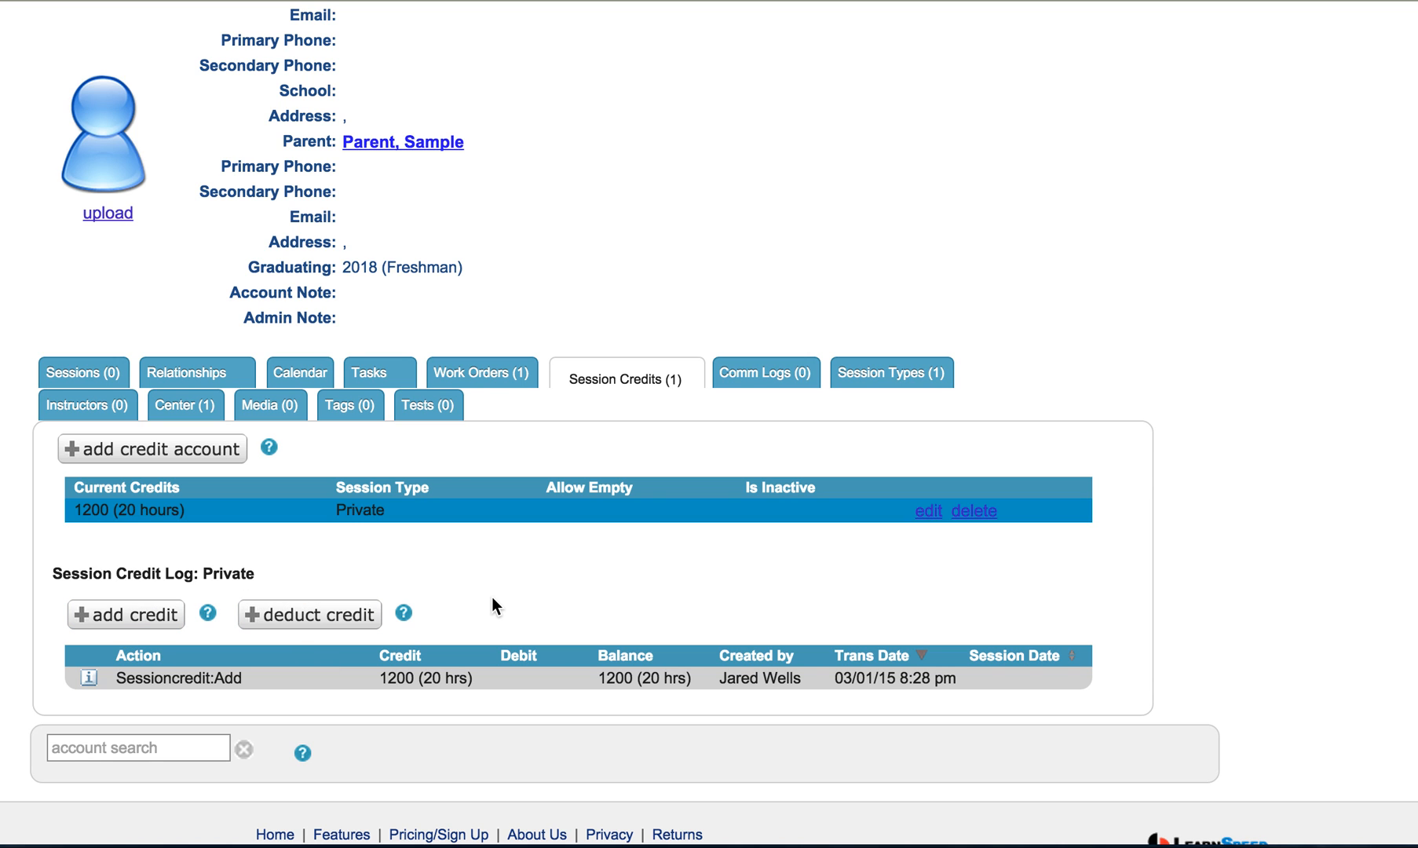
scroll(491, 596, "up", 2)
scroll(491, 597, "up", 3)
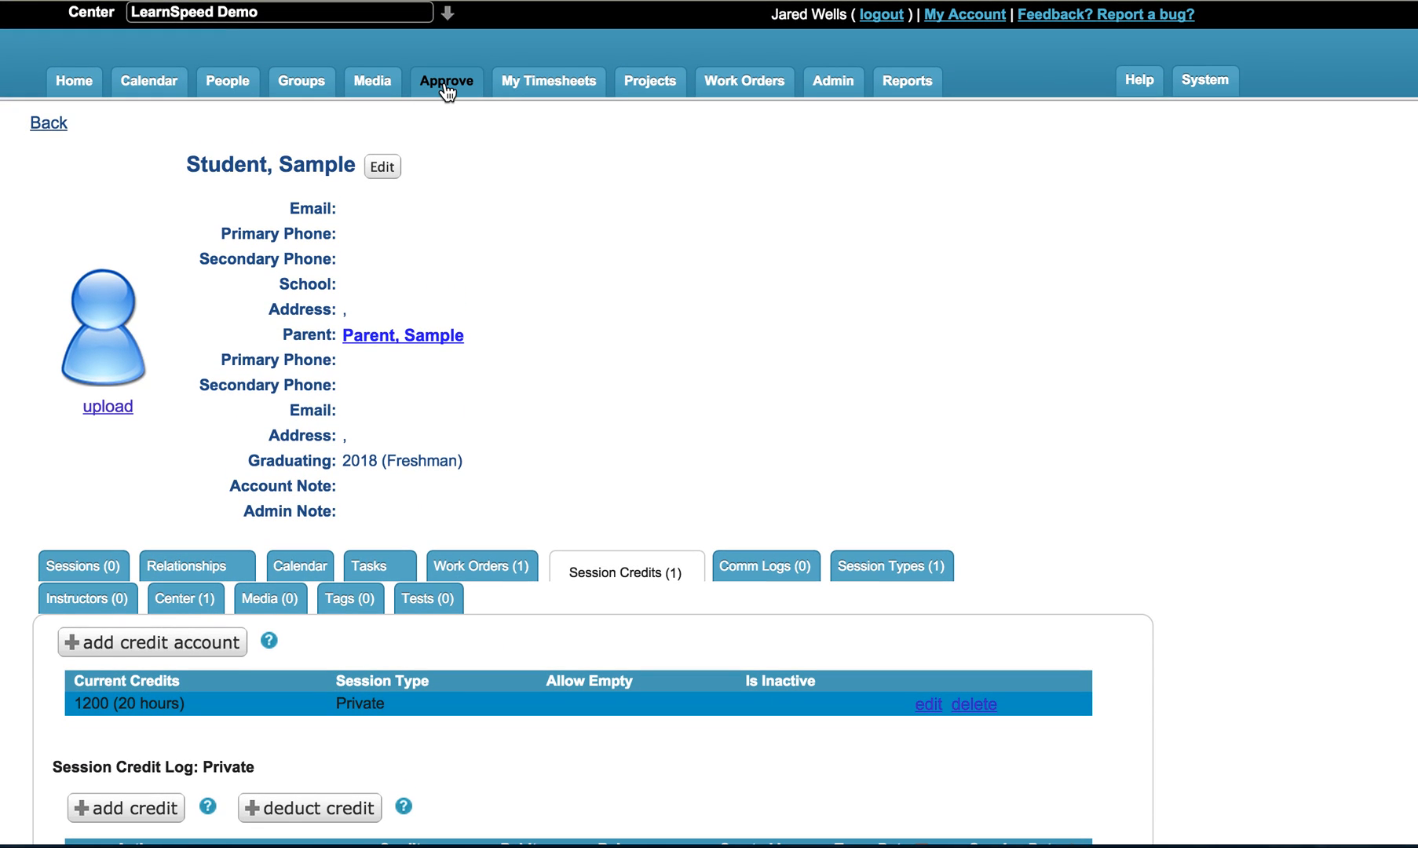
left_click(446, 87)
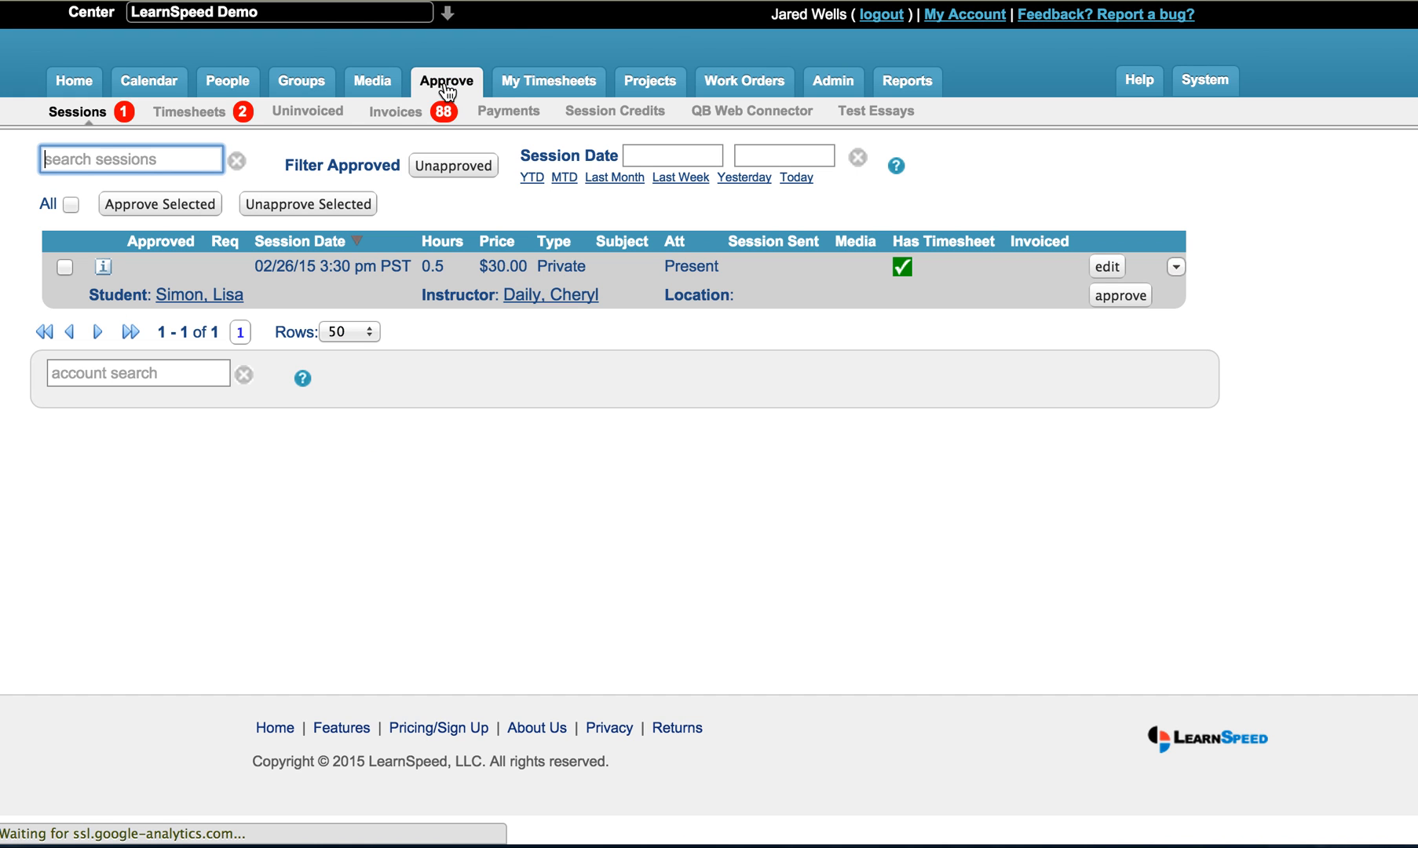
left_click(408, 116)
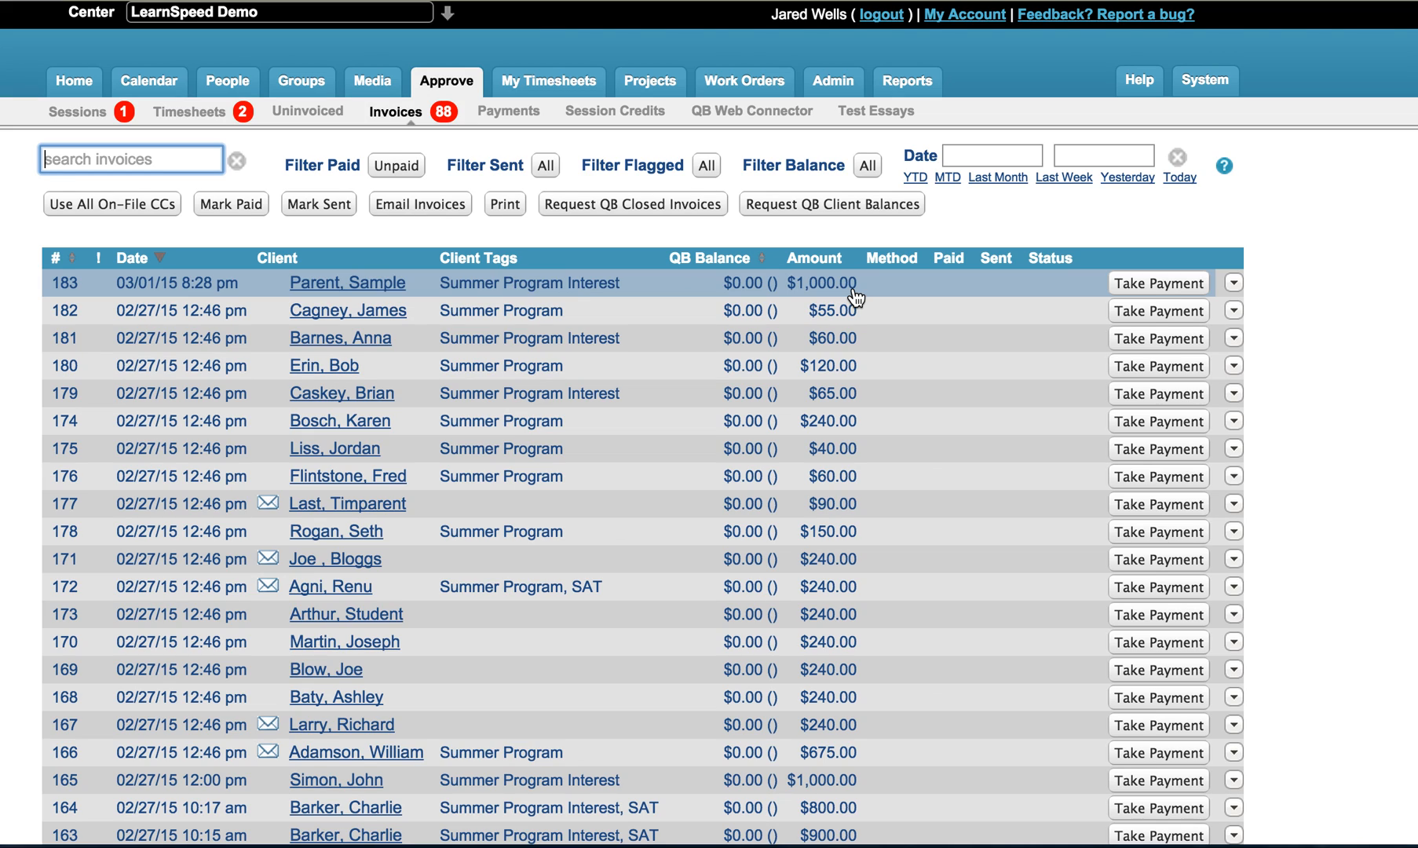
- Search the center's session types for "private" to check the standard rate of the Private type
left_click(837, 86)
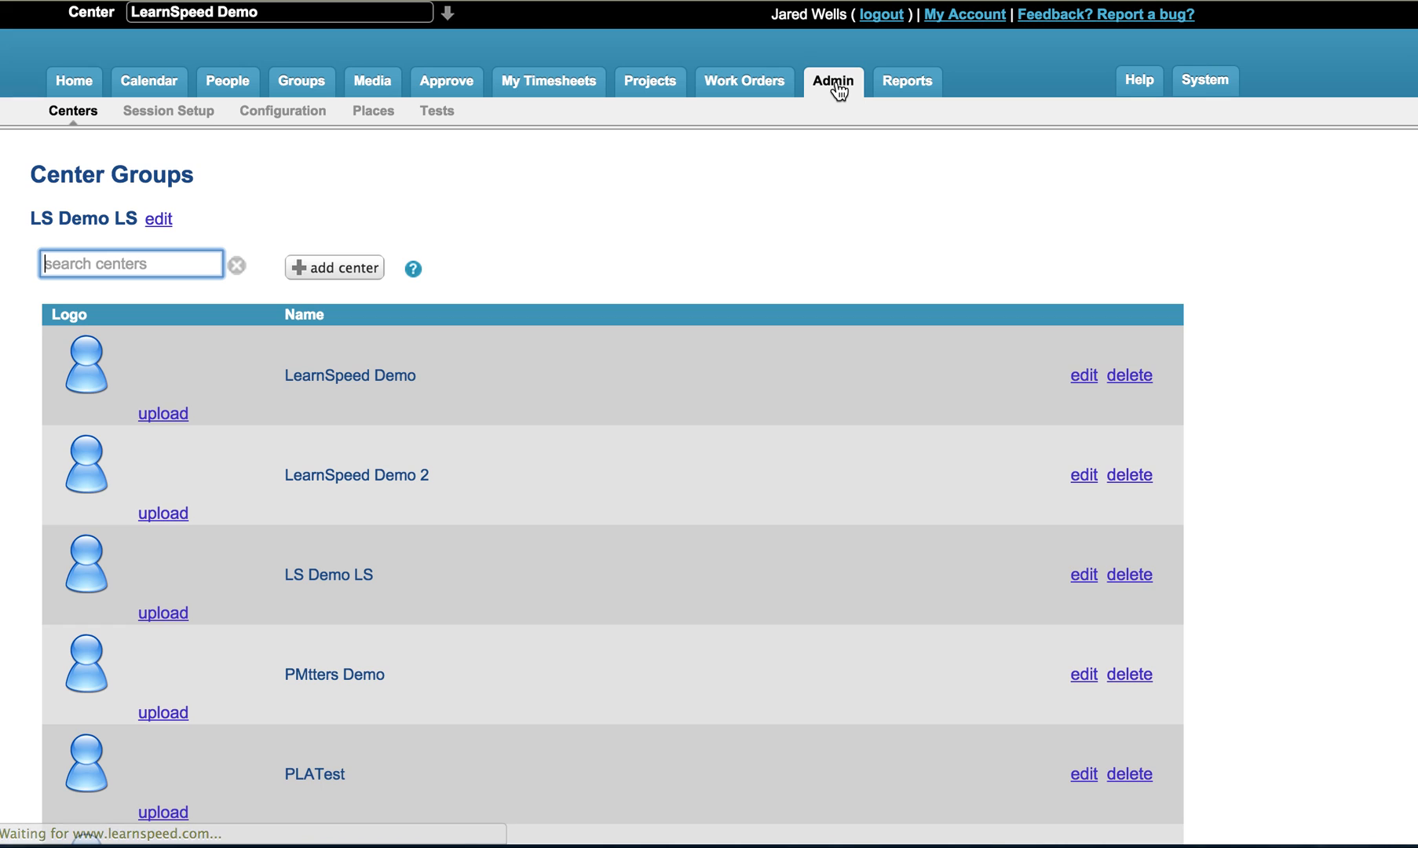
left_click(174, 115)
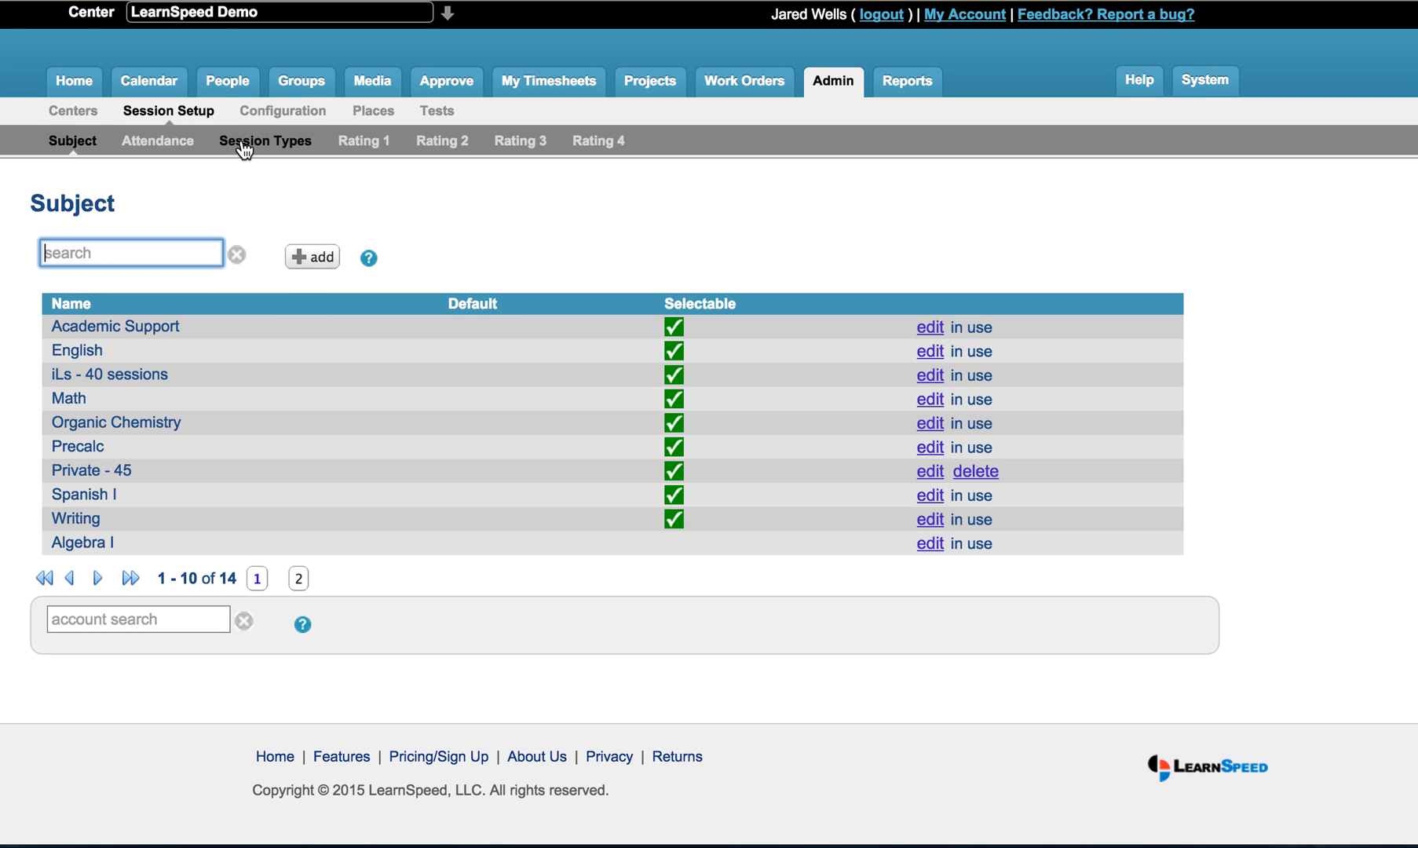
left_click(242, 145)
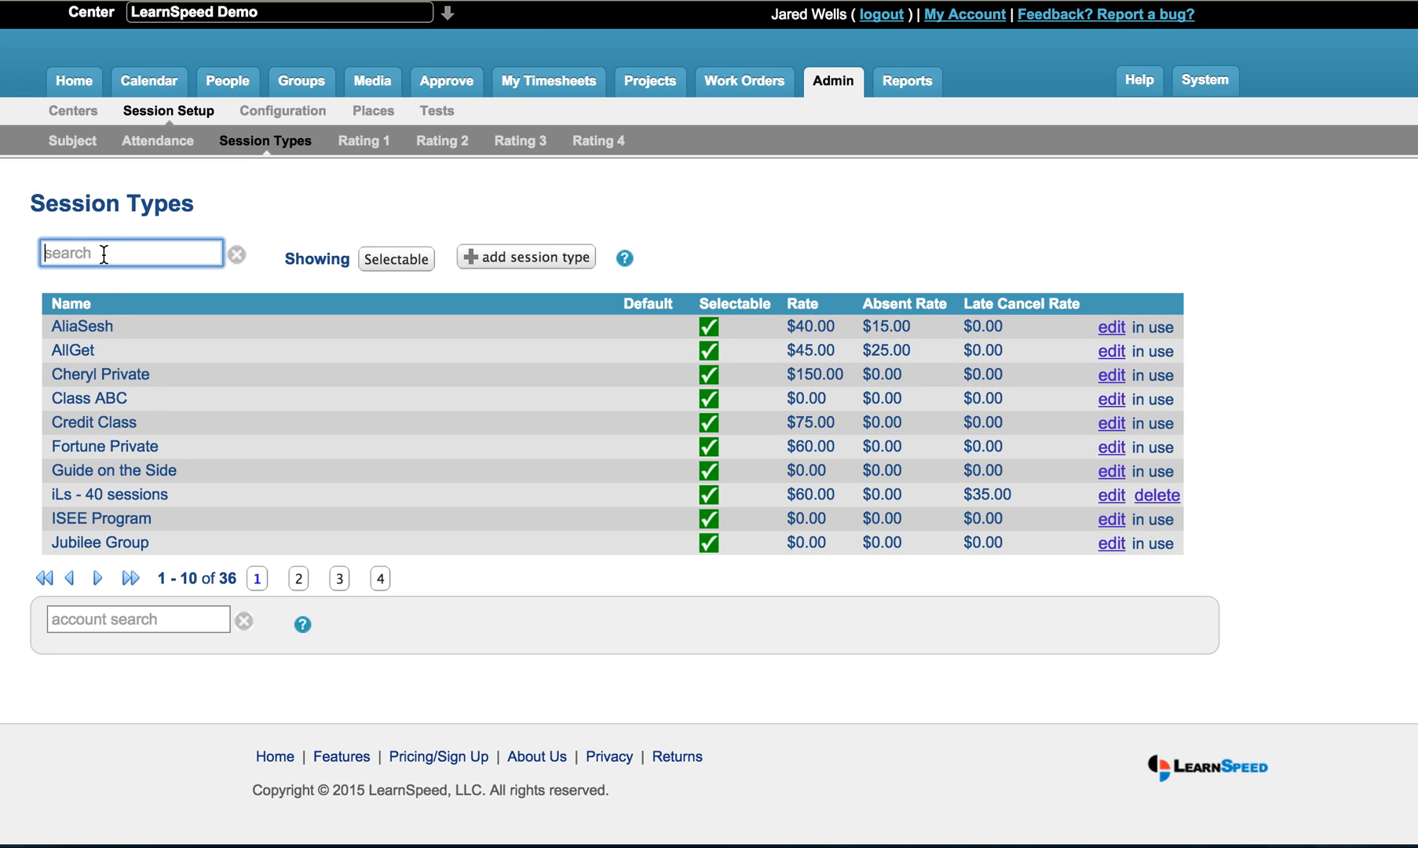
type("p")
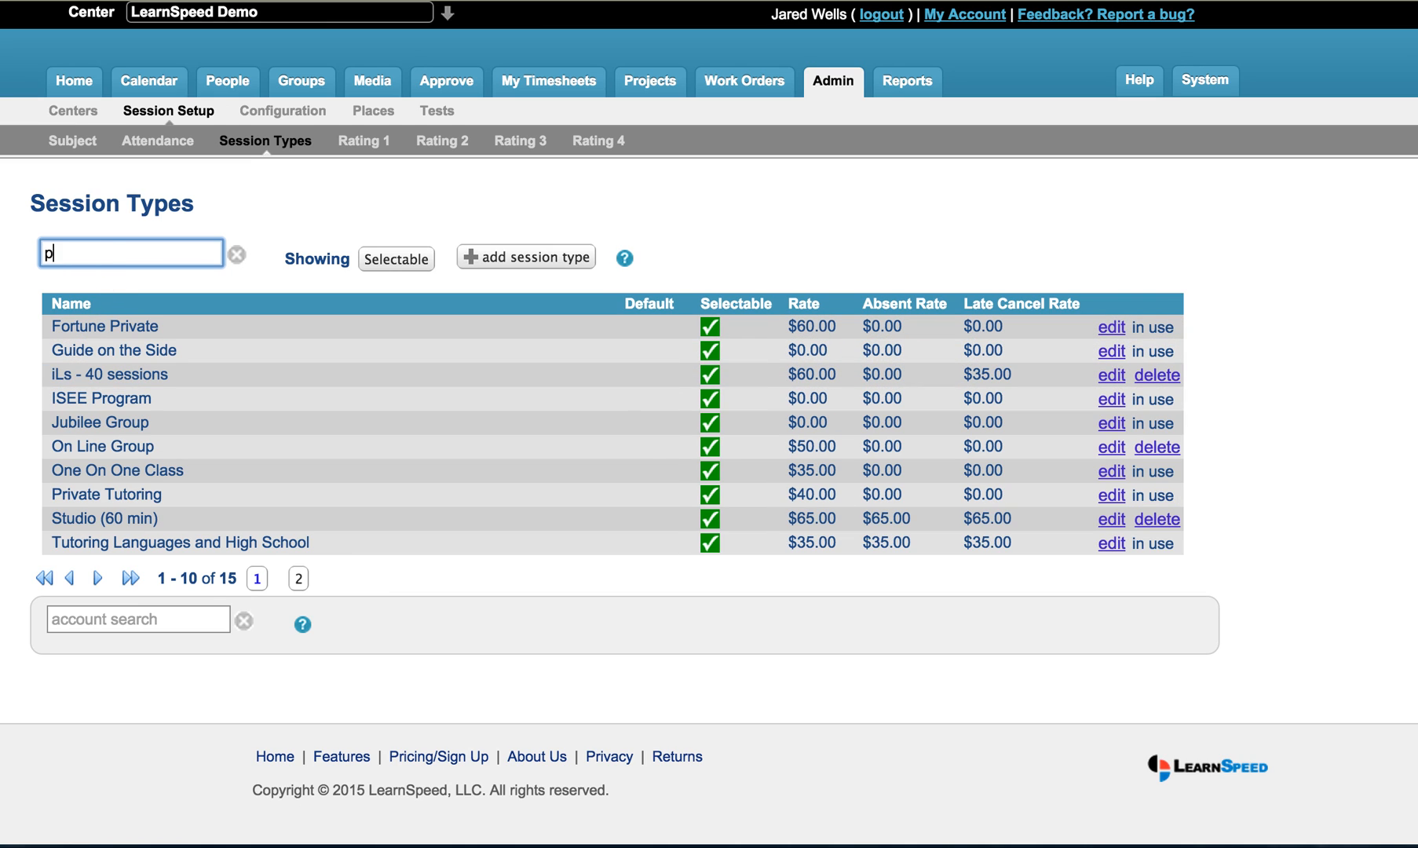
type("rivate")
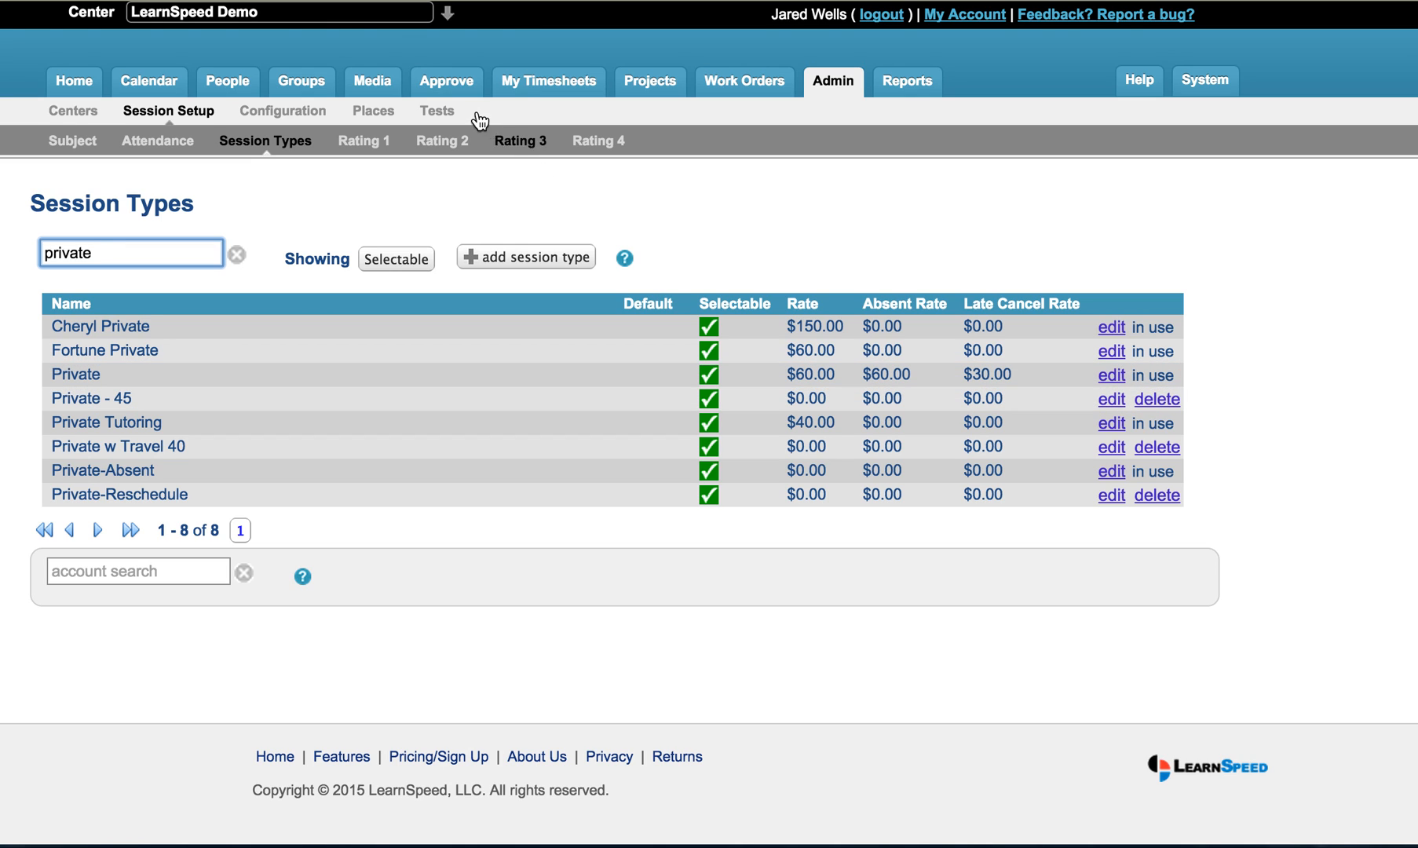
- Find the sample student's record by searching the accounts for "sample", and review its session types and session credits
left_click(151, 573)
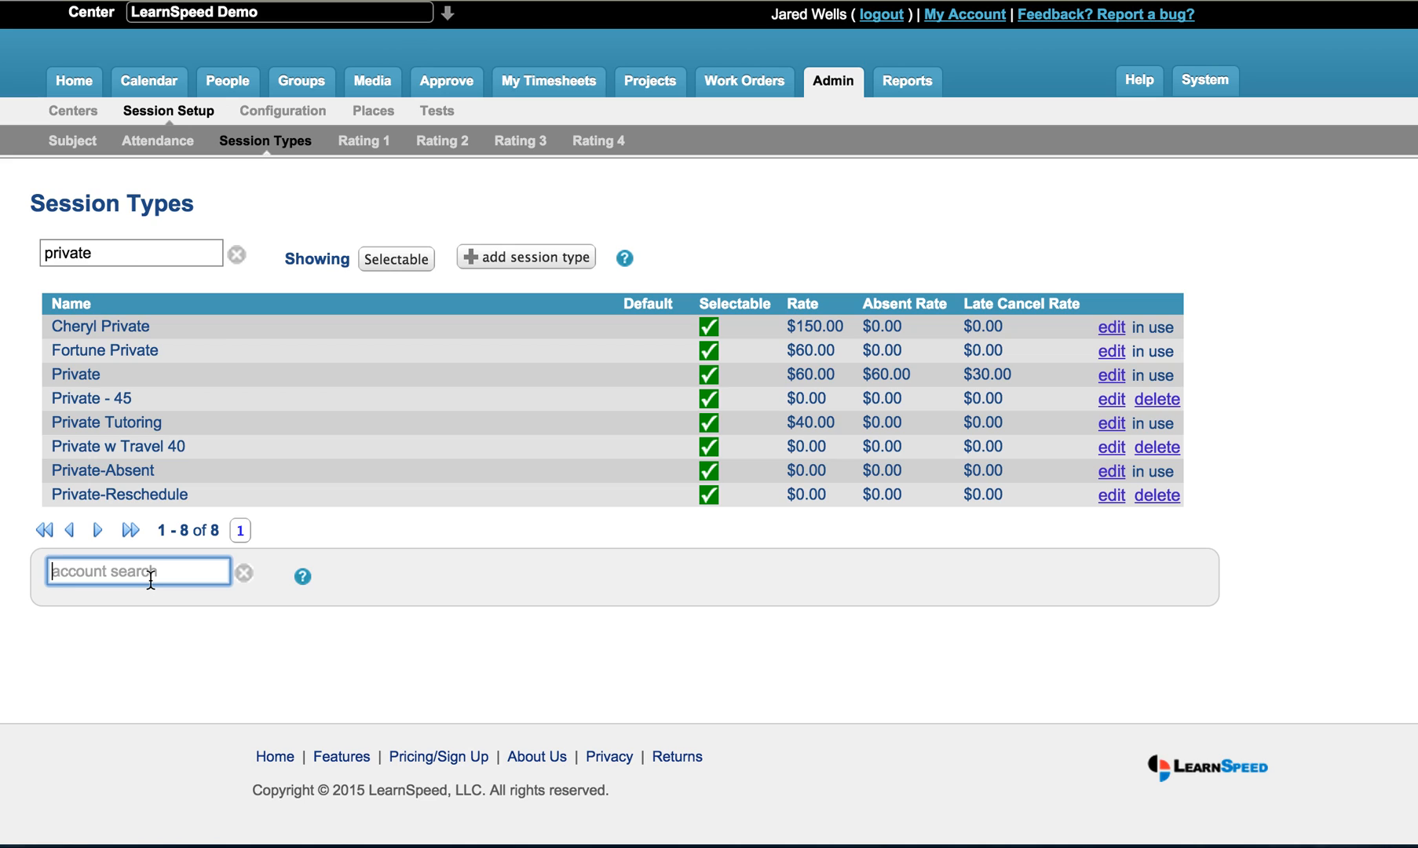
type("s")
key("BackSpace")
type("f")
key("BackSpace")
type("sample")
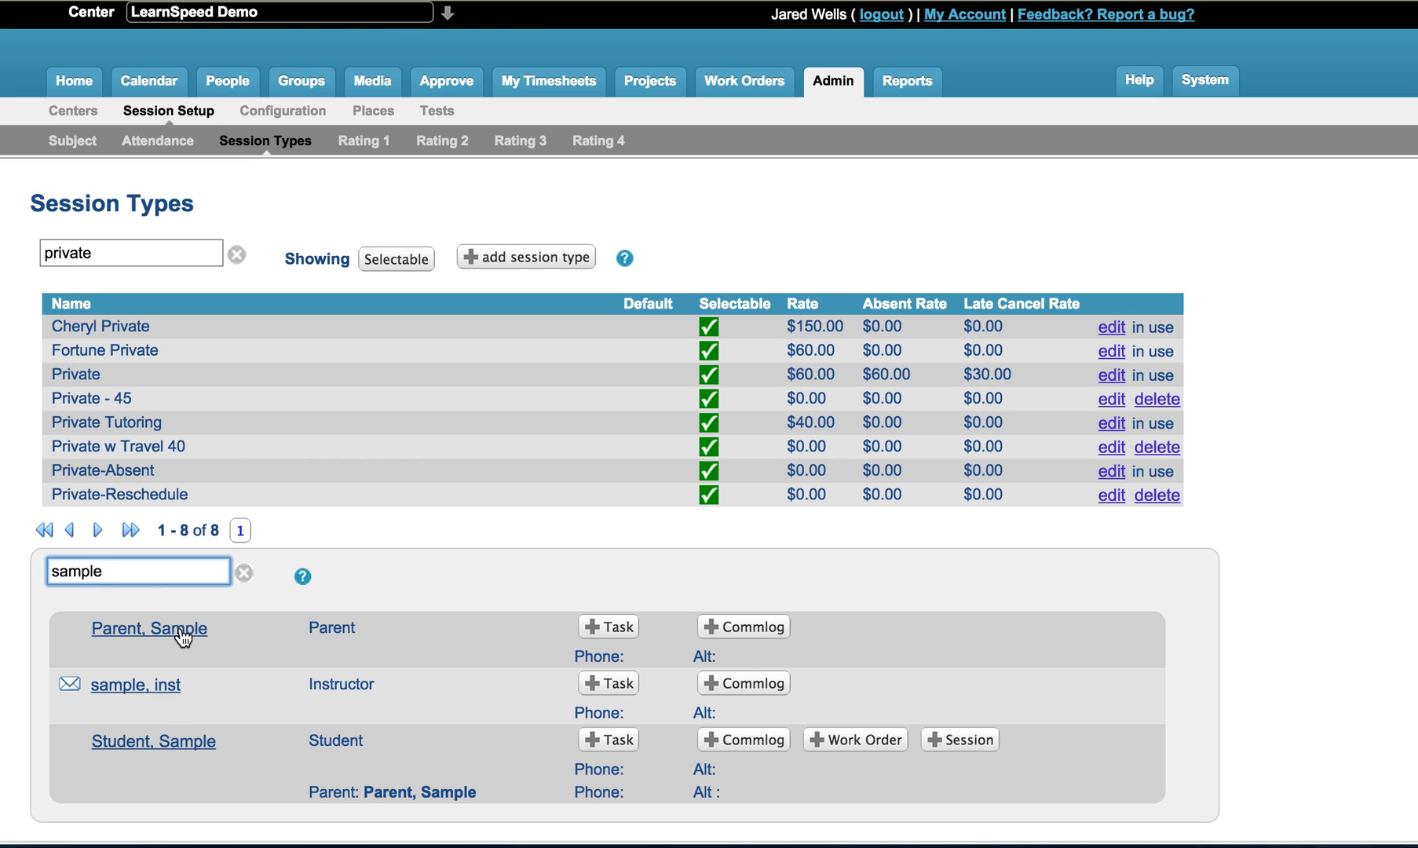
left_click(193, 746)
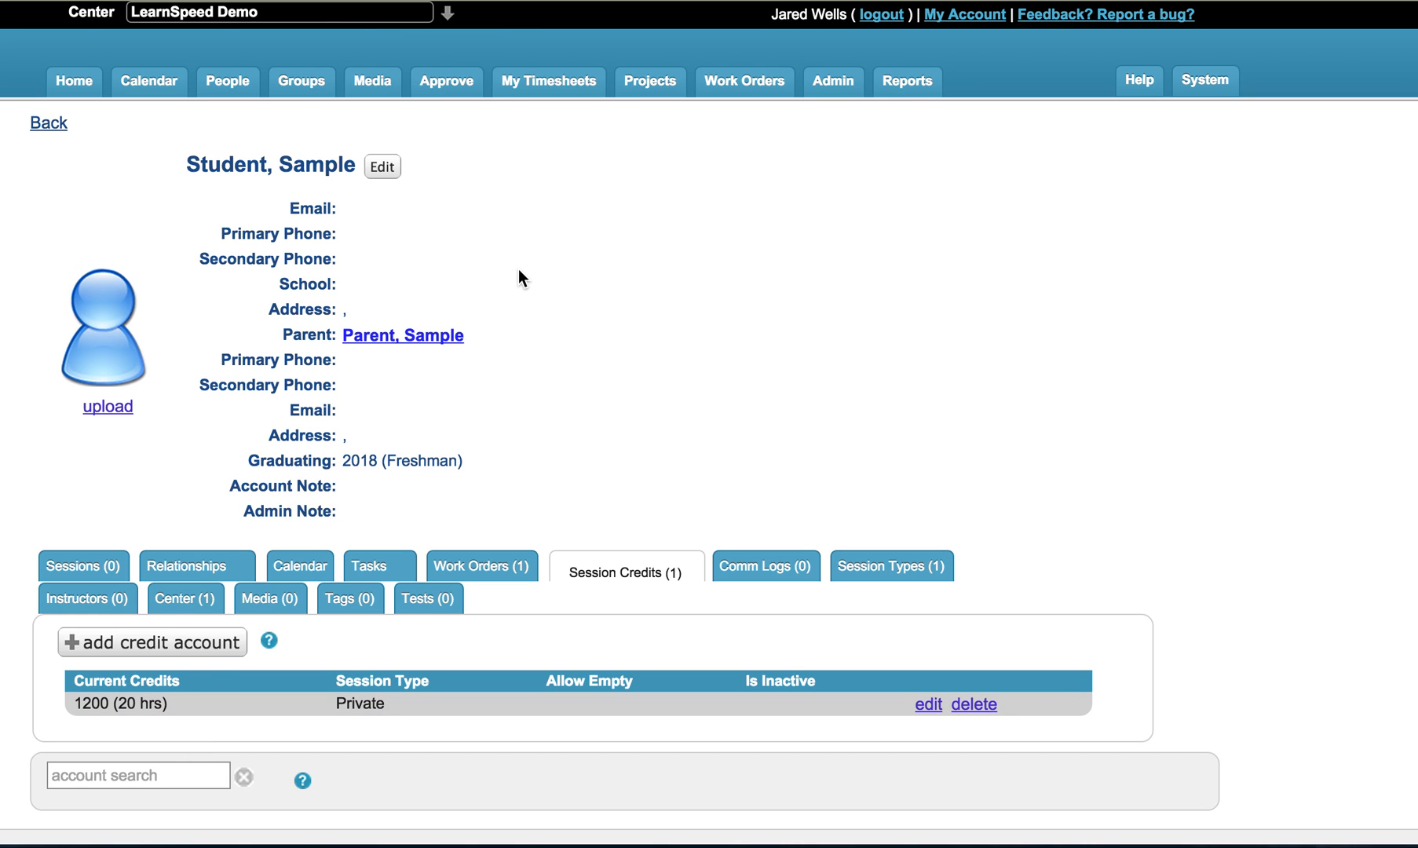
left_click(890, 568)
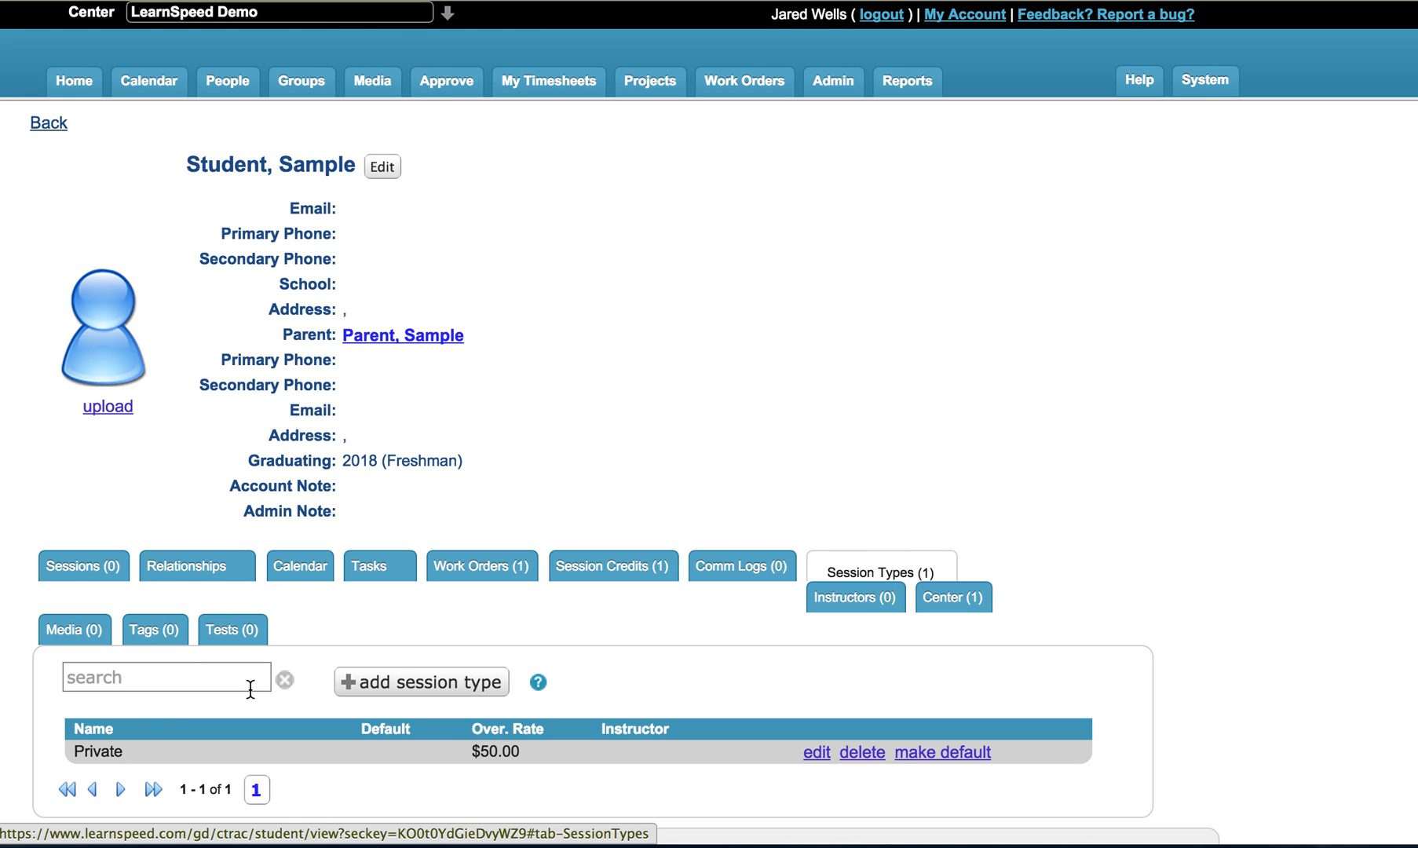
left_click(624, 576)
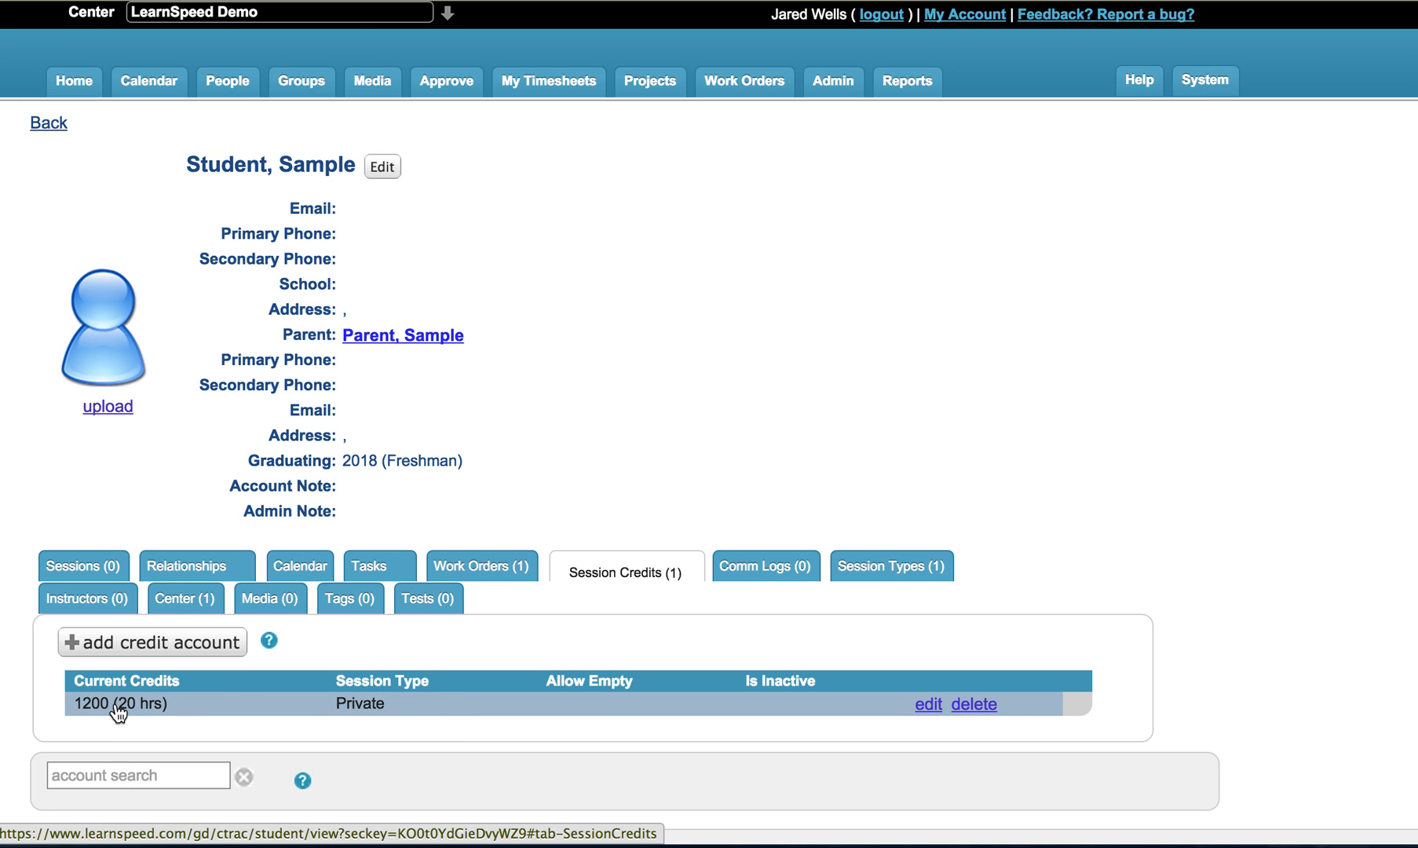
left_click(173, 655)
scroll(172, 647, "down", 5)
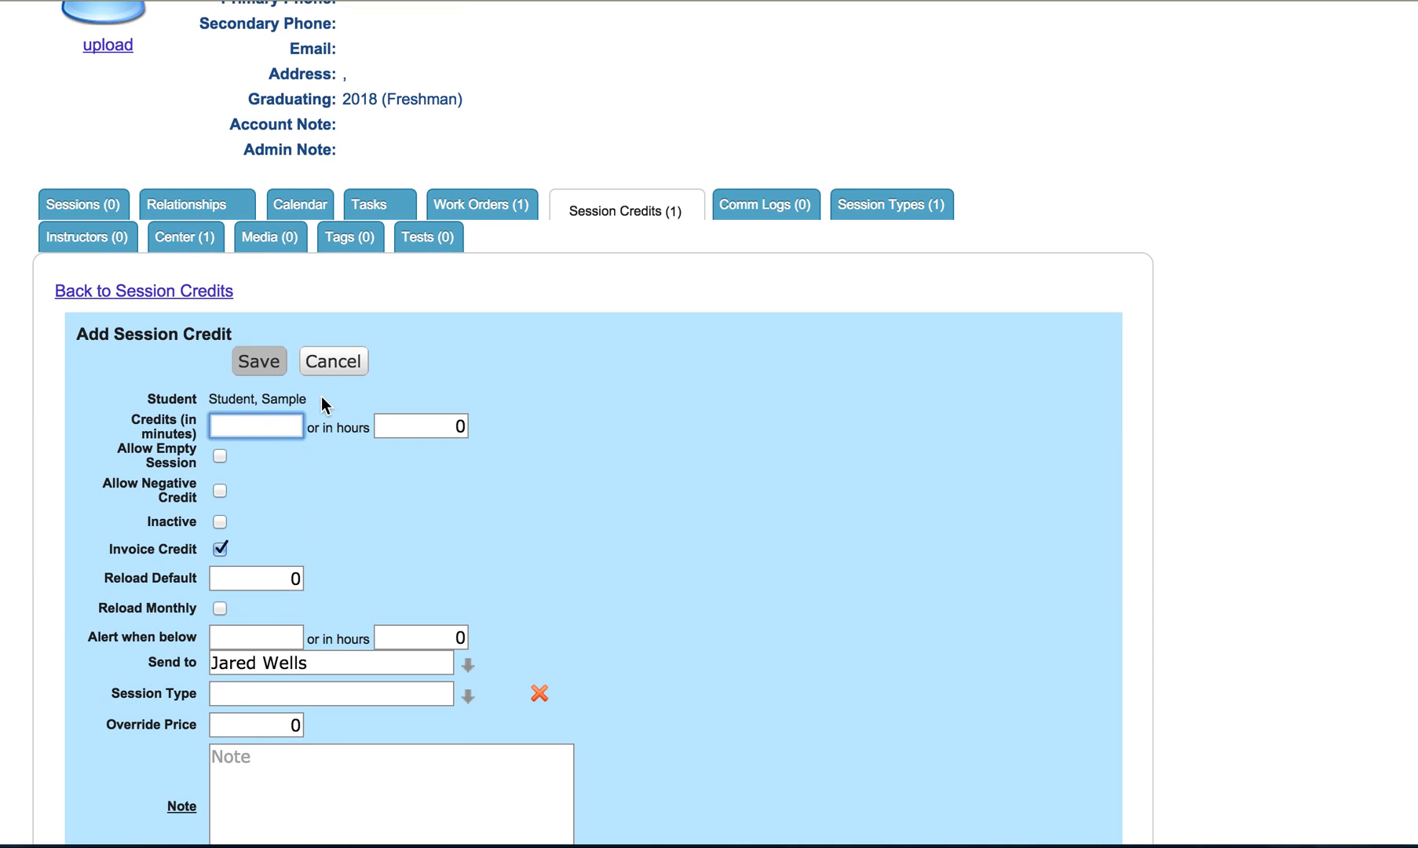
left_click(330, 374)
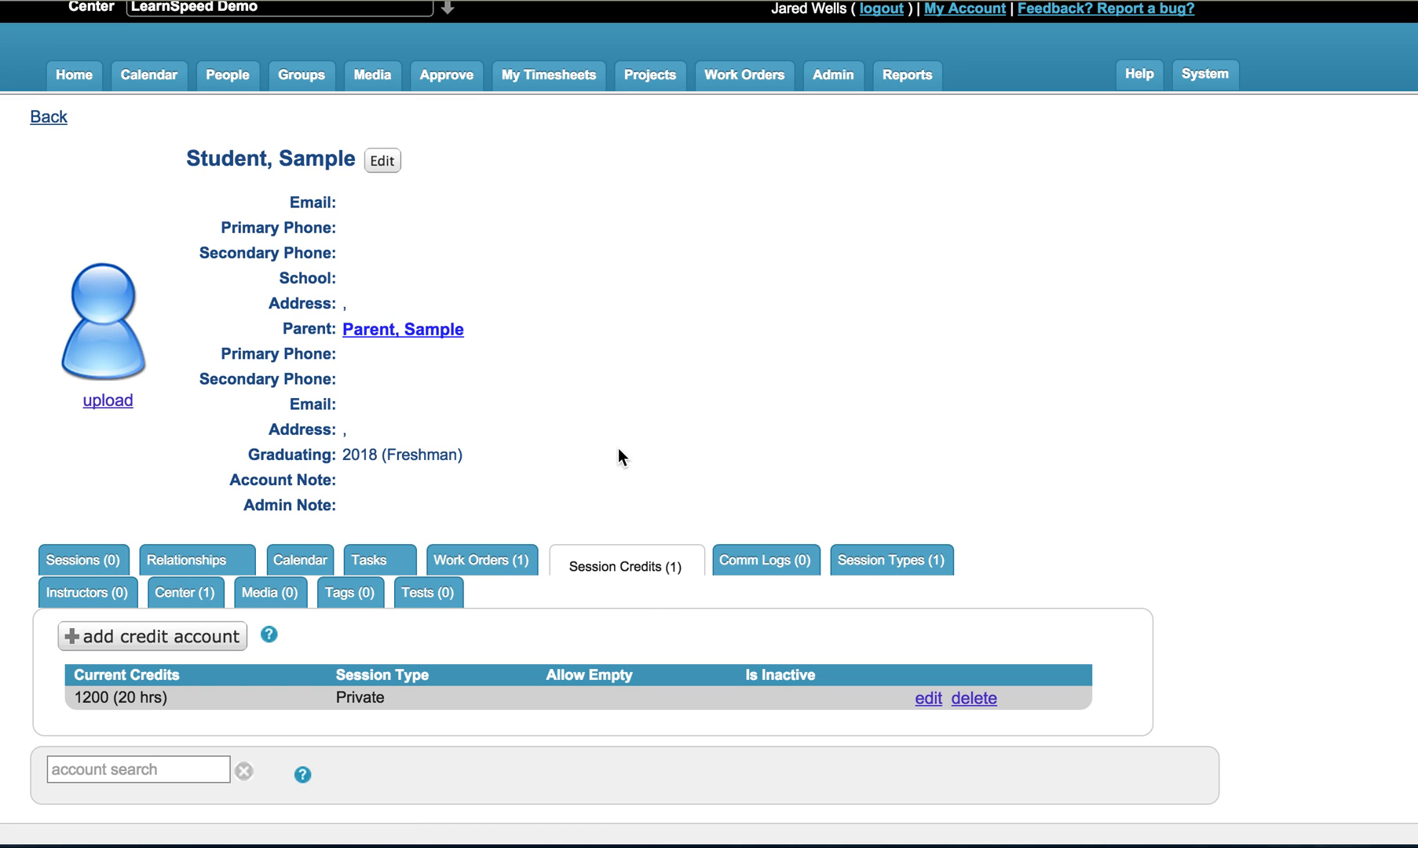
- Open the session credit log of the student's Private credit account and examine its entries
left_click(542, 700)
scroll(541, 700, "down", 5)
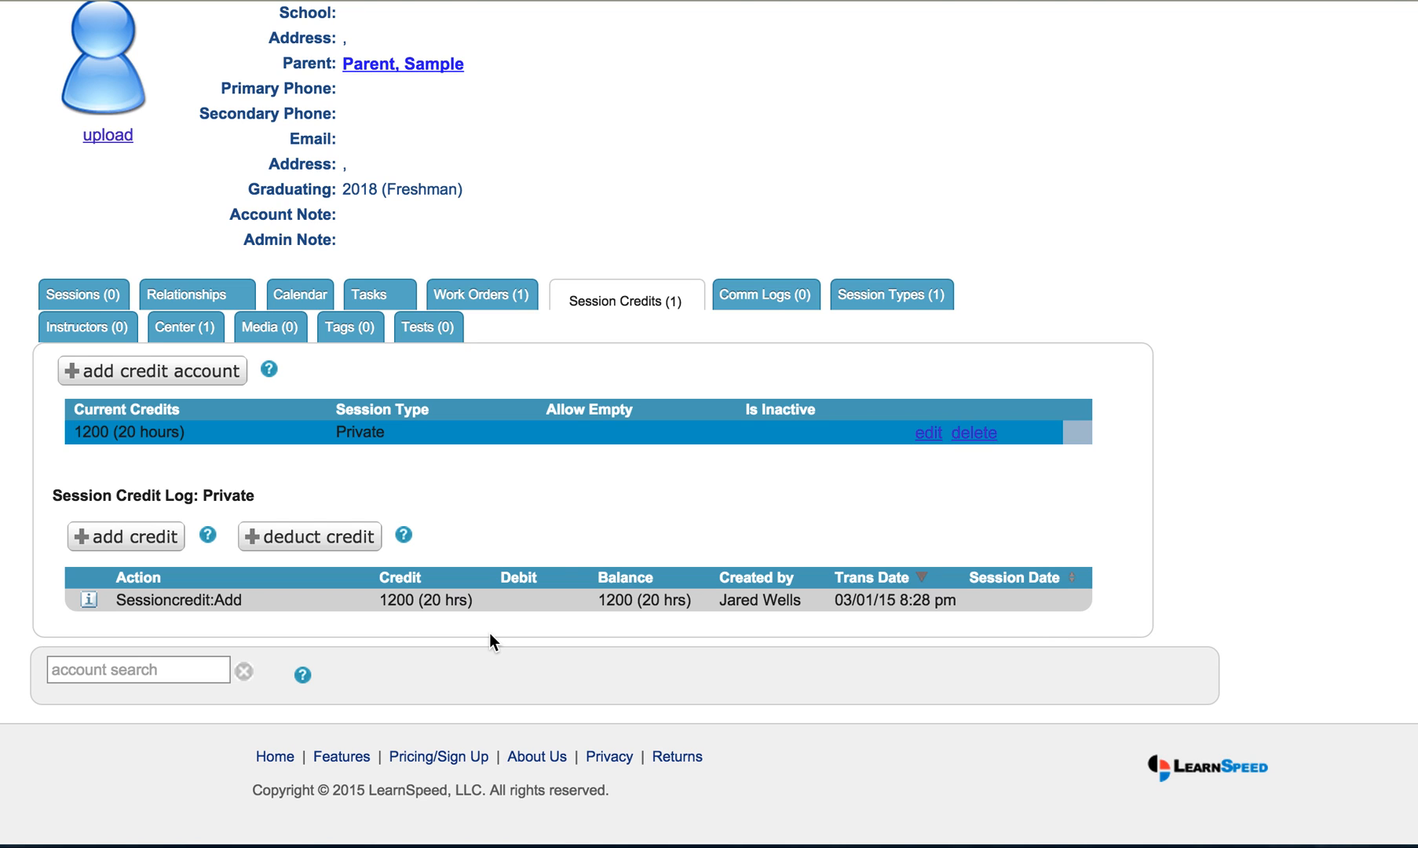
scroll(607, 461, "up", 3)
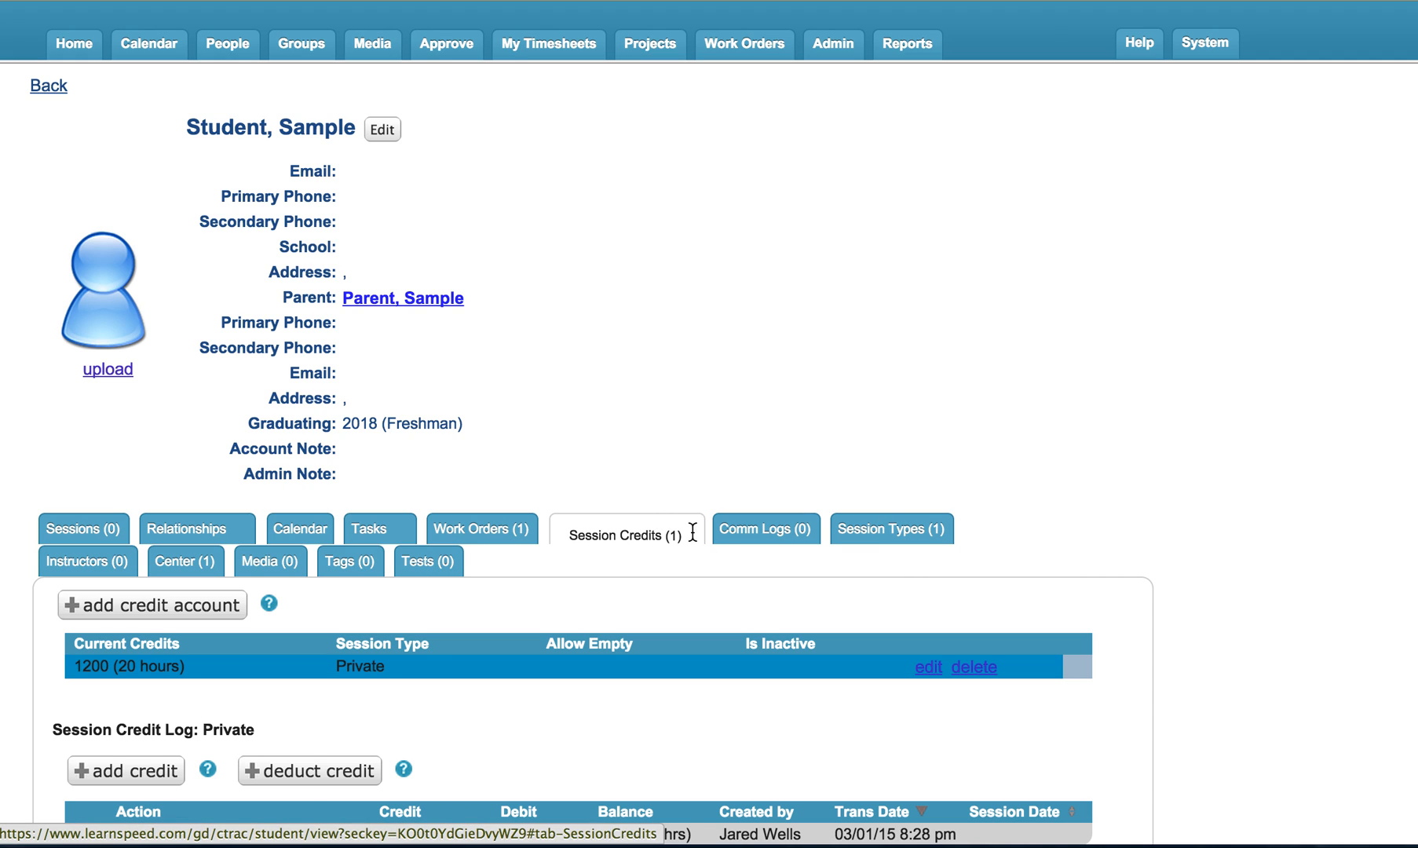
- Add a communications log titled "pc with father re schedule" with the message "notes.." to the sample student's record and save it without emailing
left_click(737, 537)
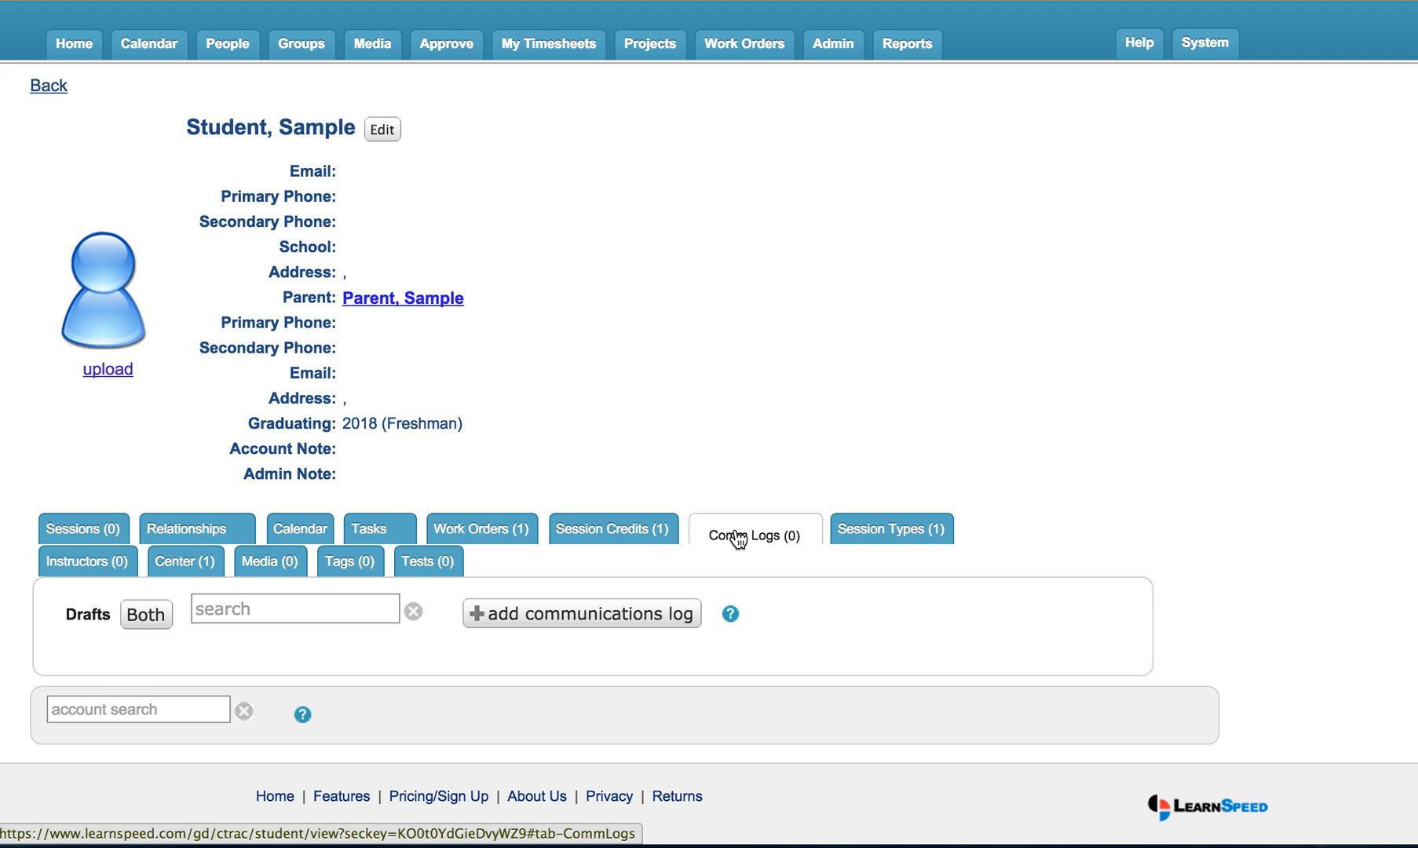
left_click(620, 629)
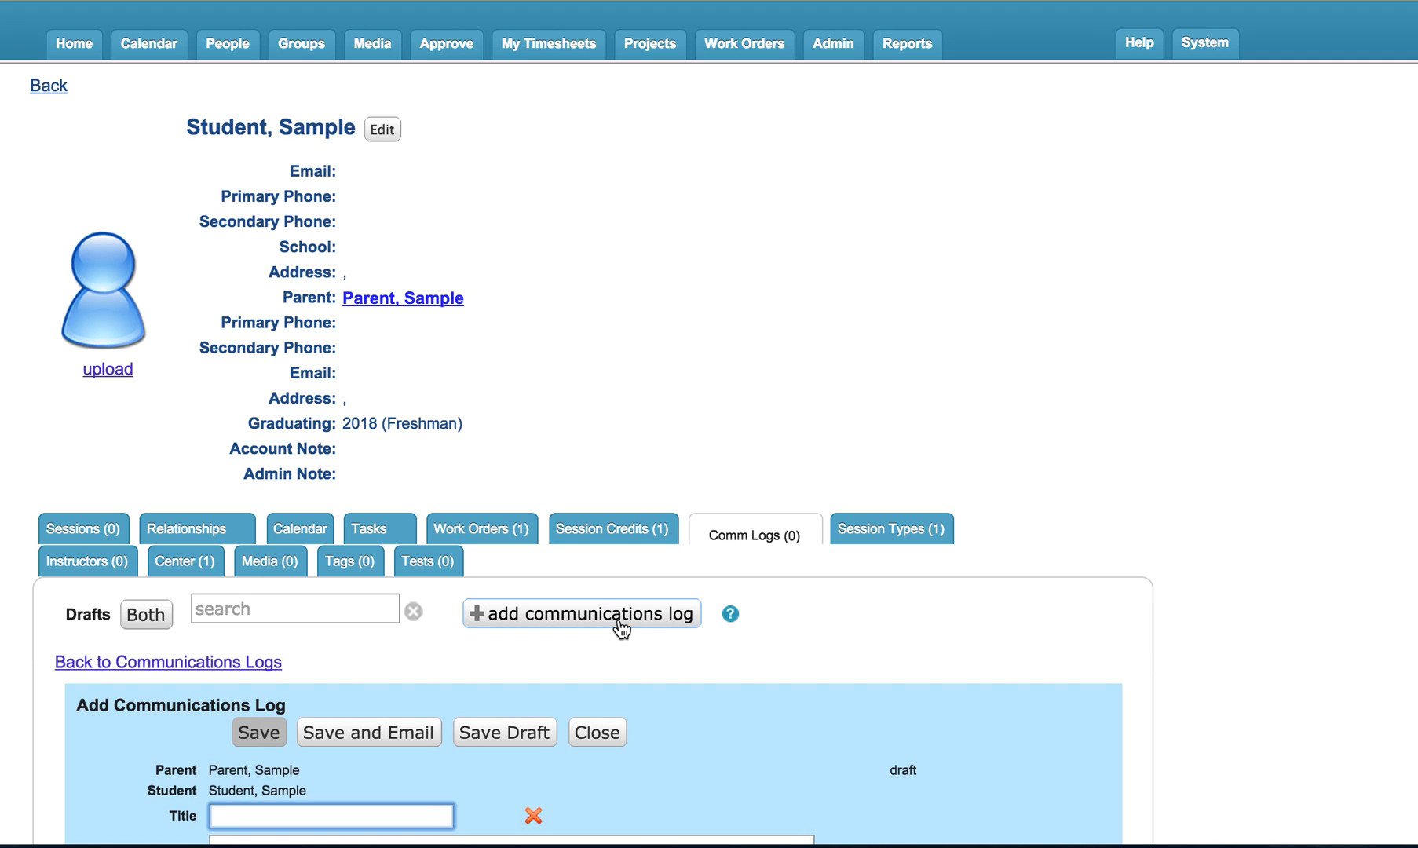
scroll(760, 658, "down", 5)
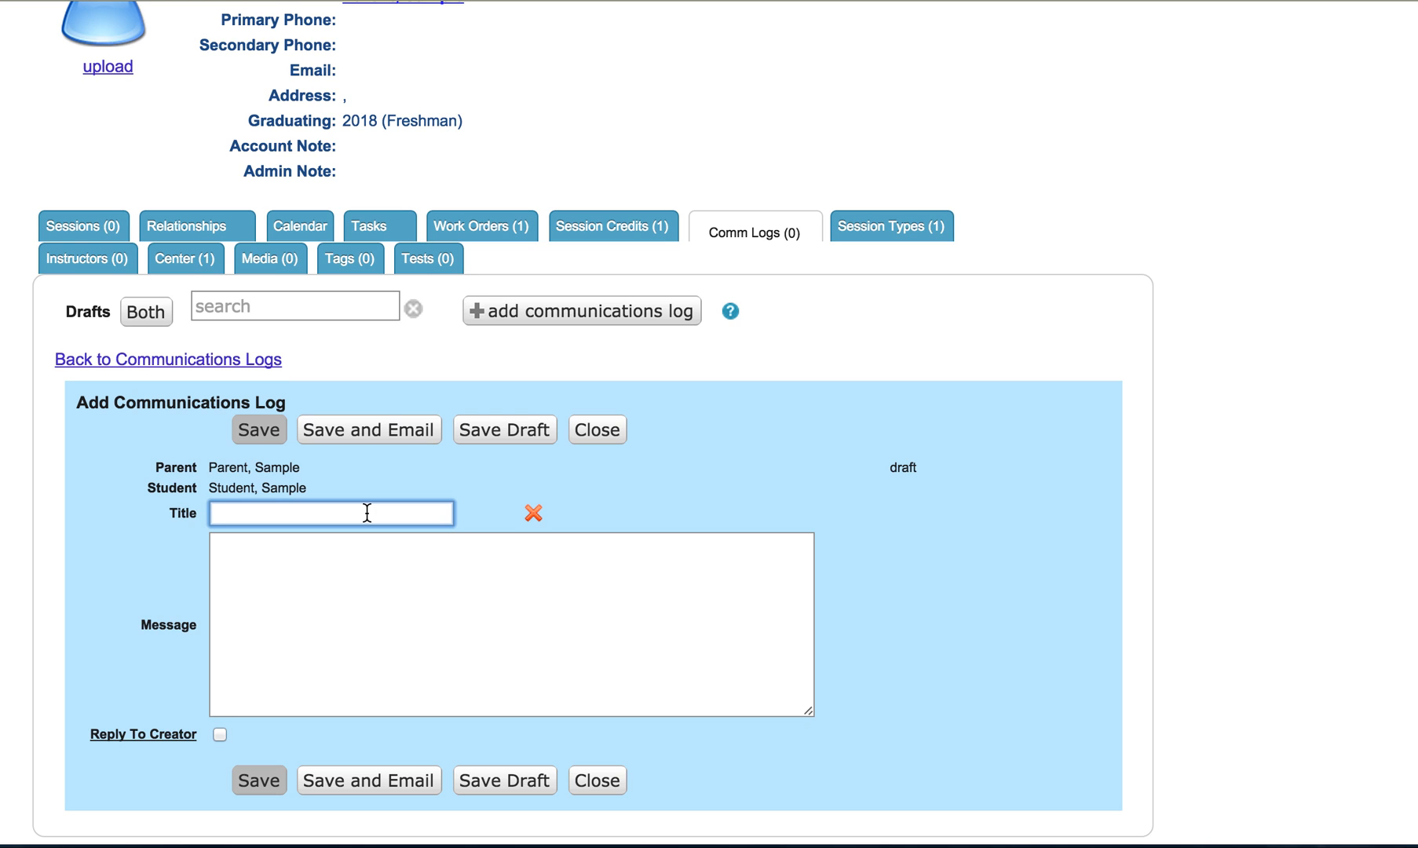
type("pc with ")
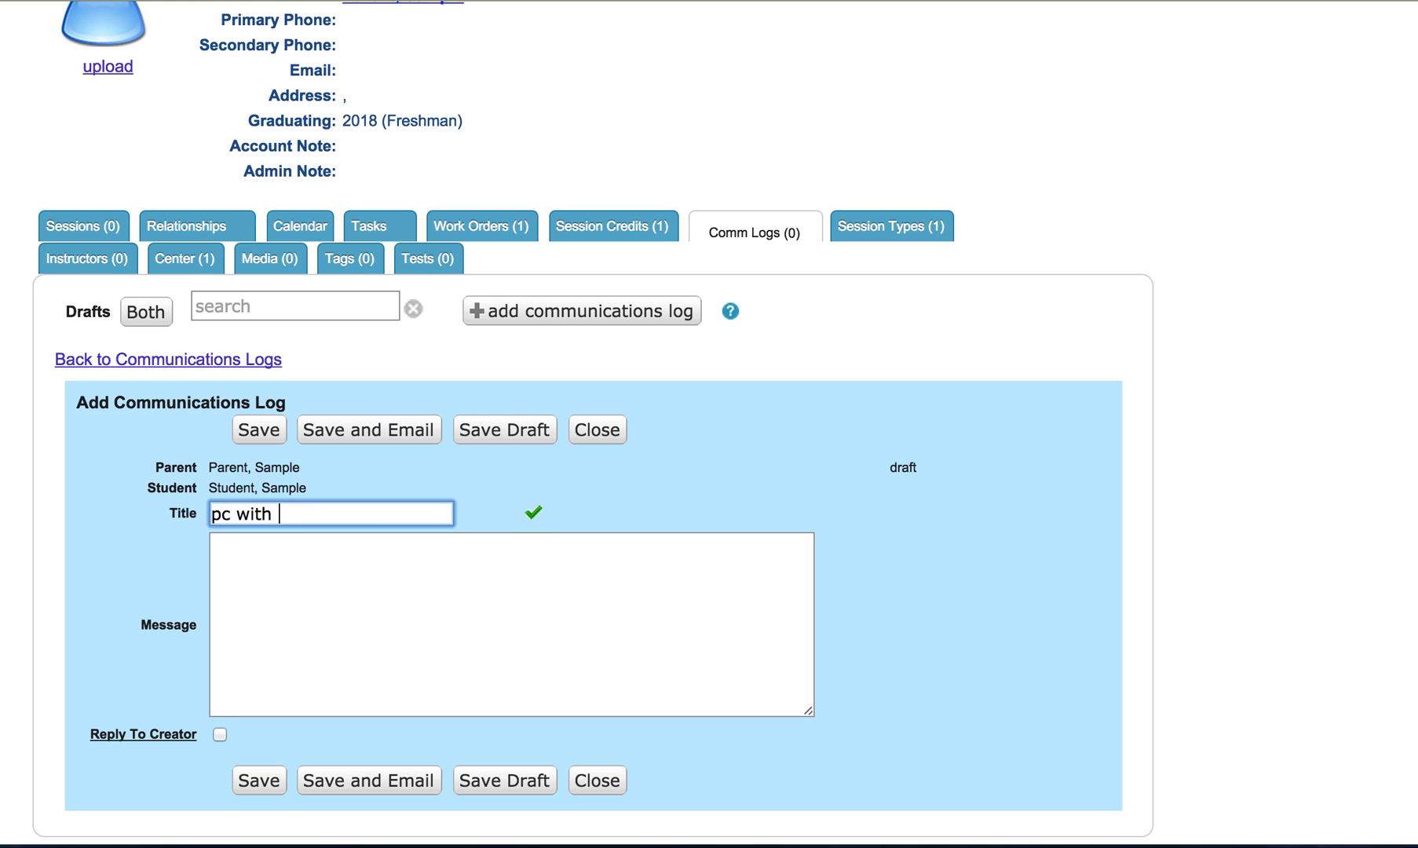
type("father re schedule")
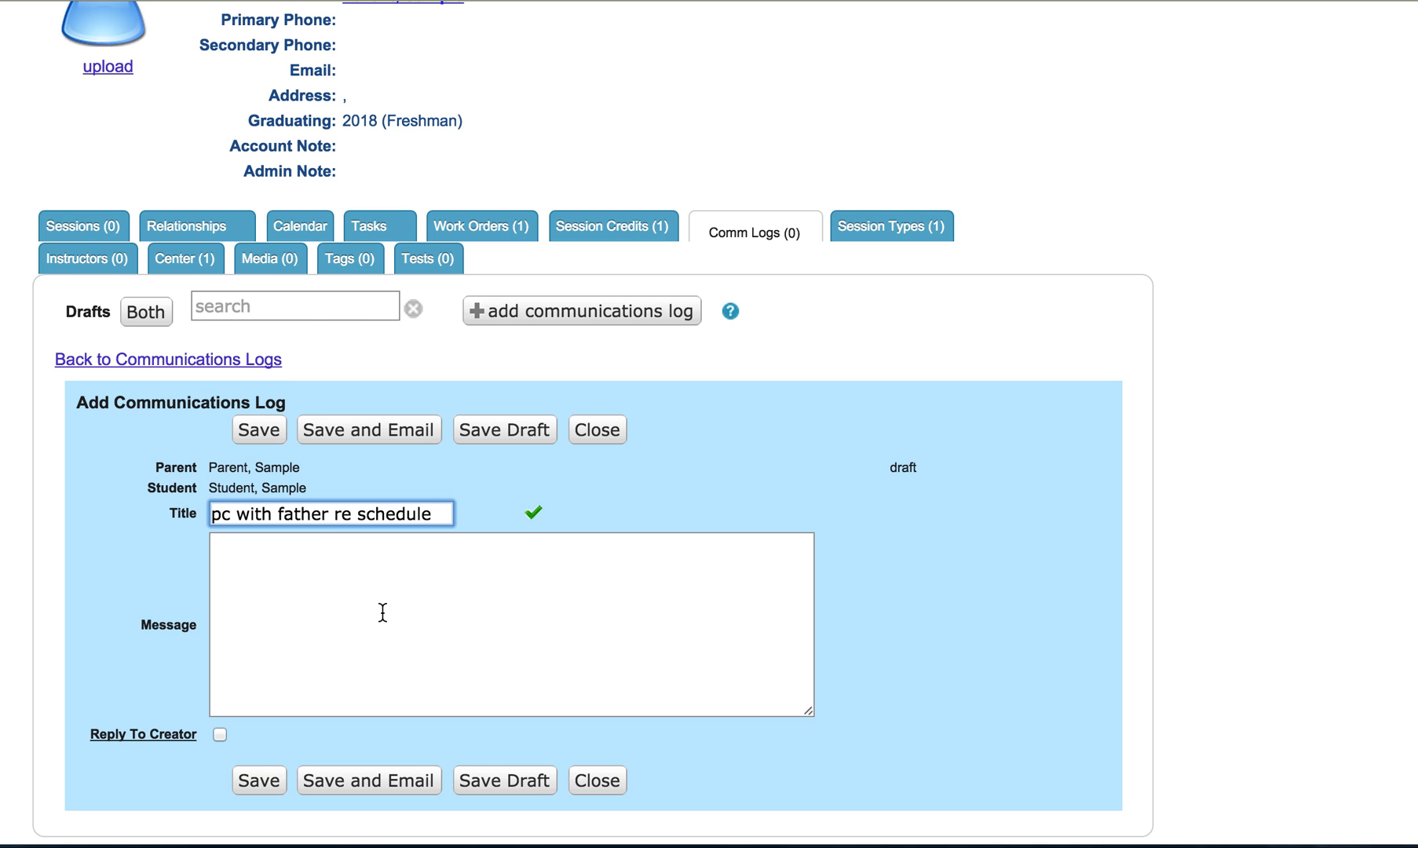
left_click(382, 613)
type("notes..")
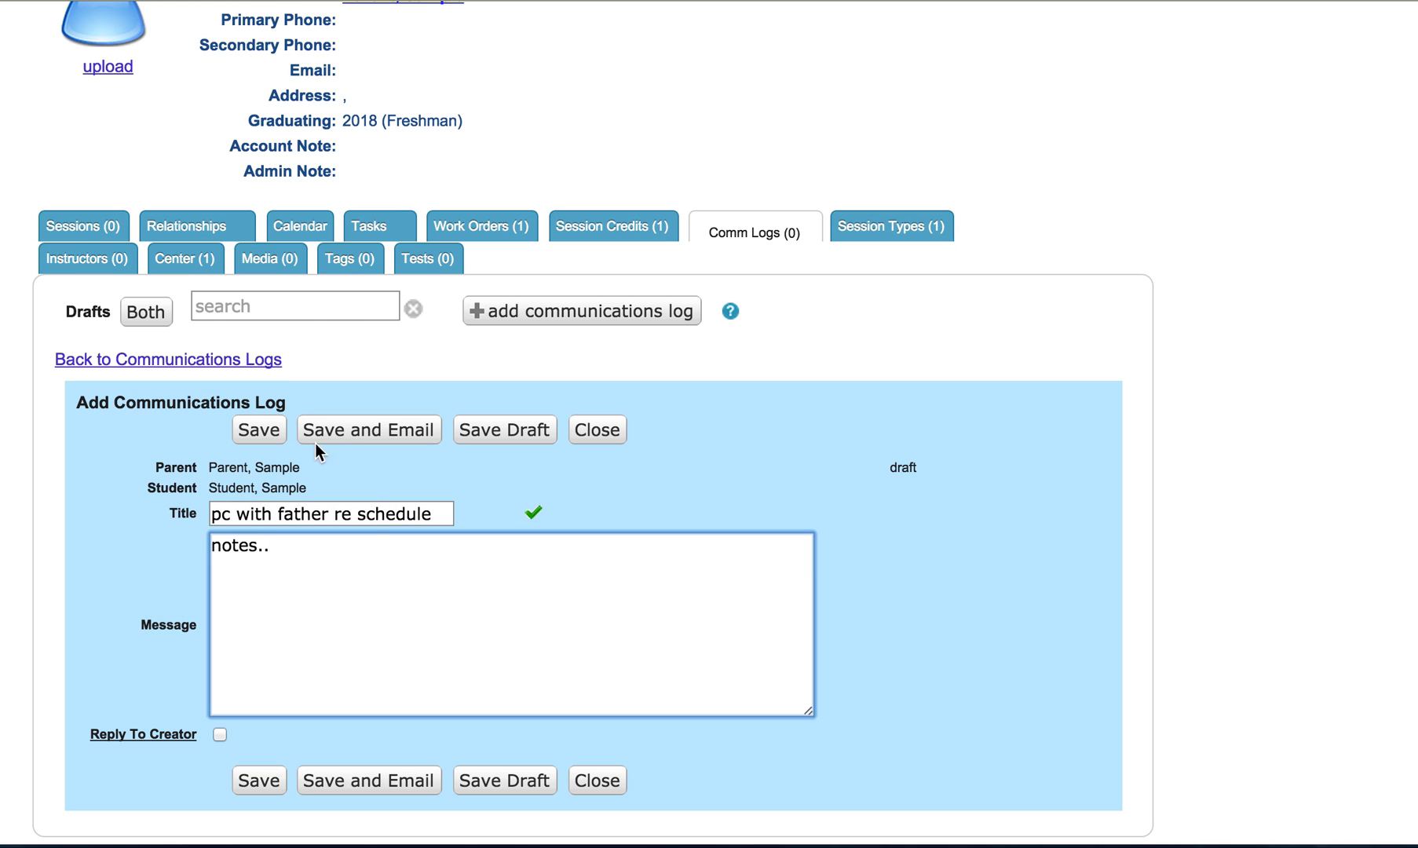
left_click(249, 432)
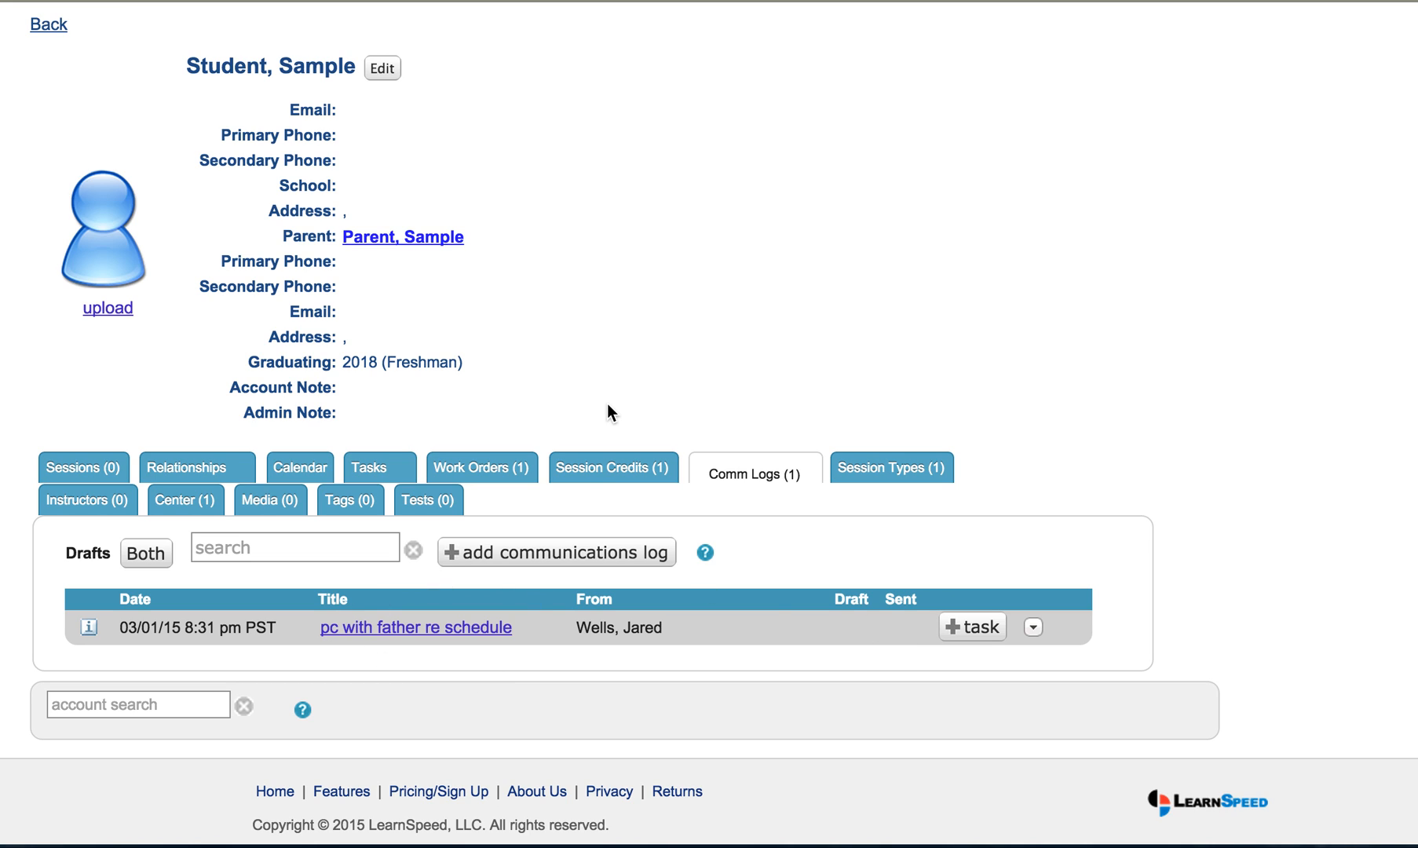
scroll(607, 404, "up", 3)
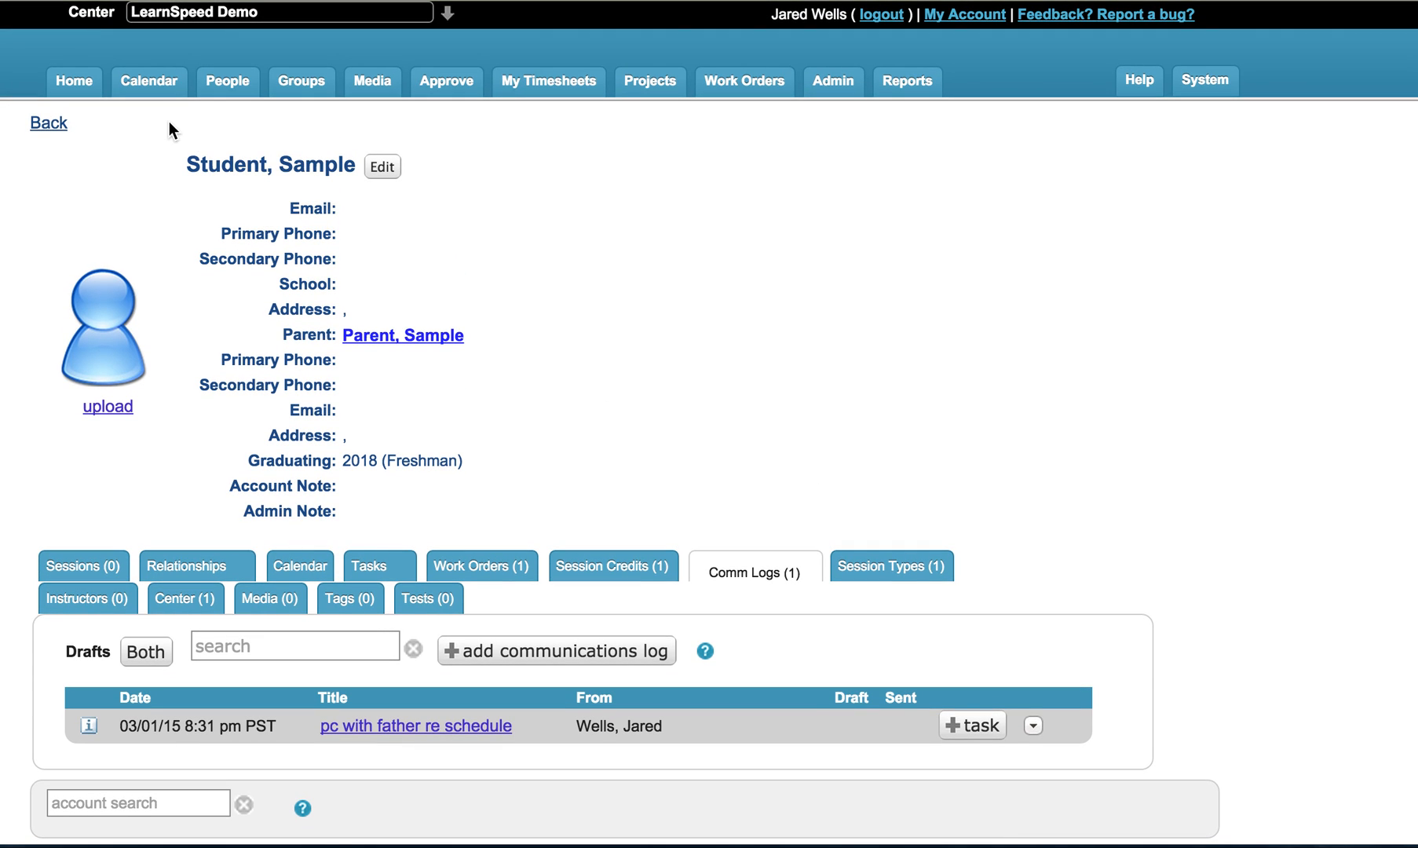